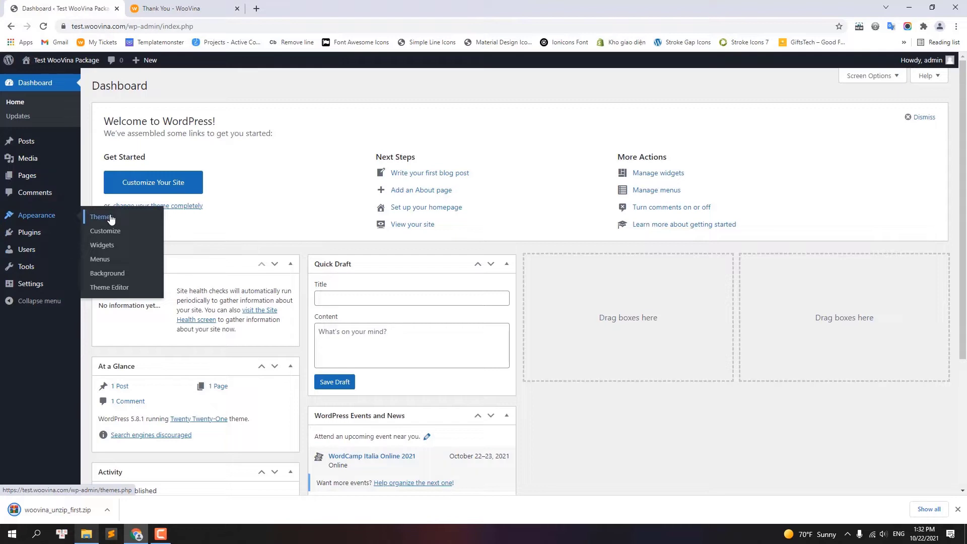
Step: Upload the theme file woovina.zip from the Desktop, install it and activate the WooVina theme
click(101, 217)
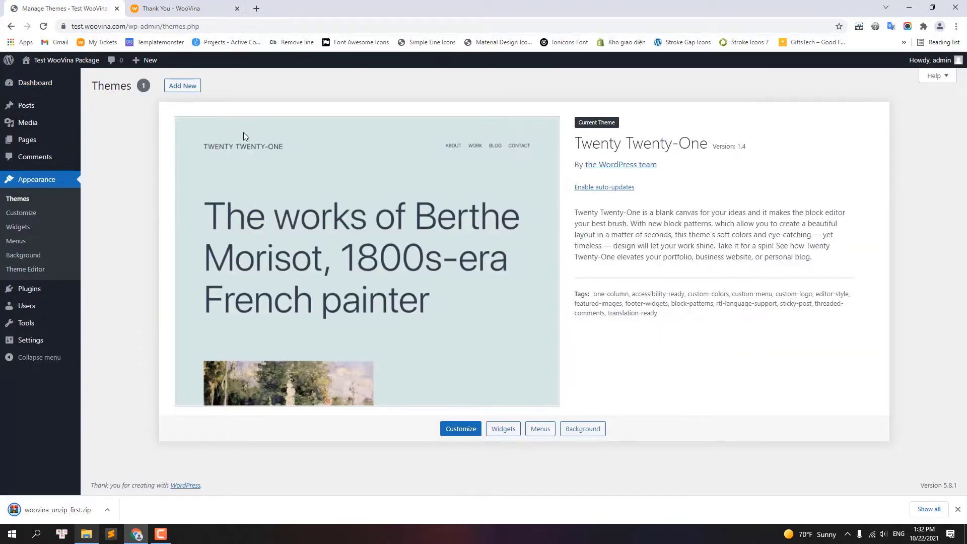
click(187, 87)
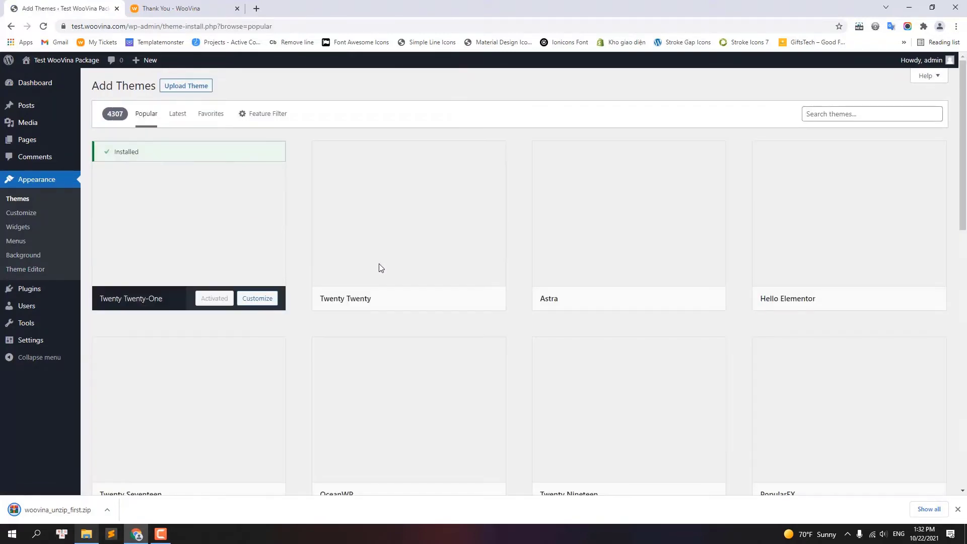
click(194, 86)
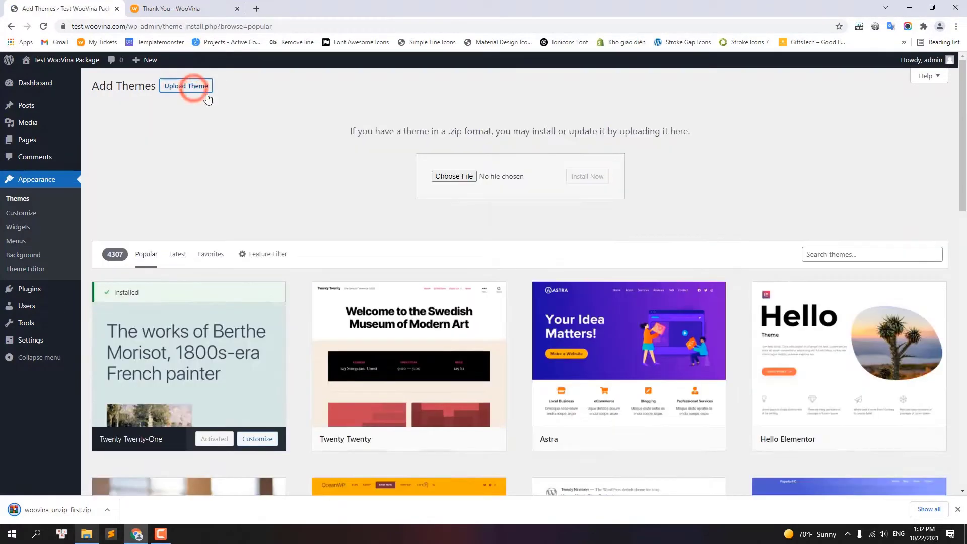
click(452, 177)
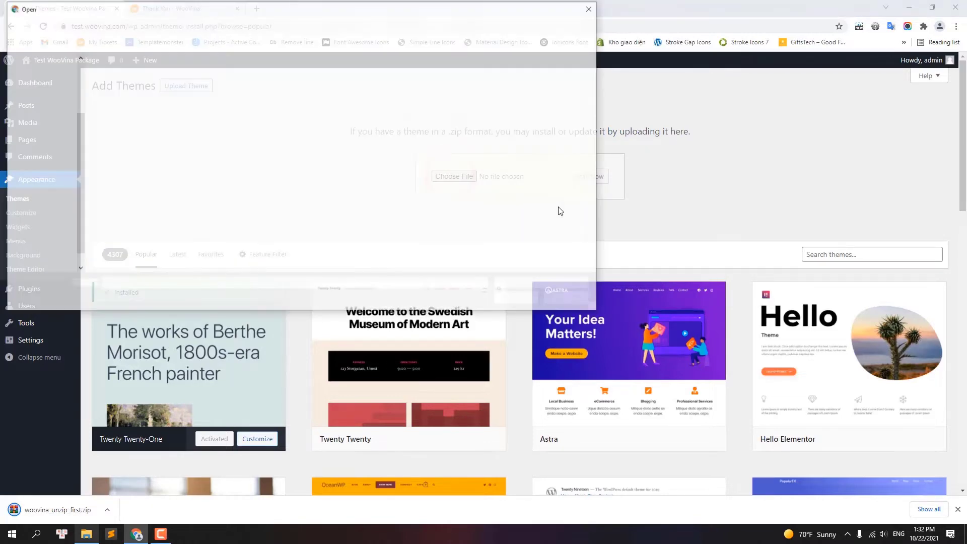
click(146, 169)
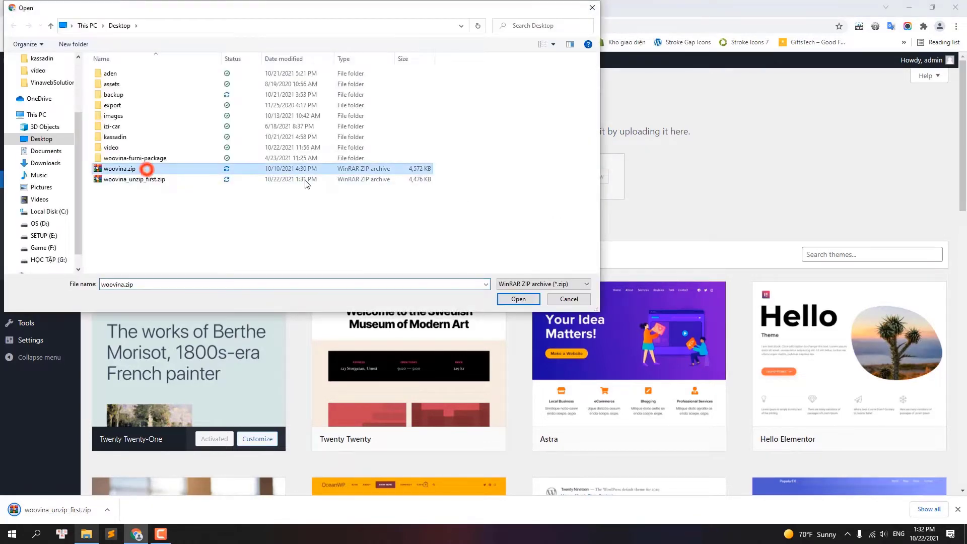
click(519, 299)
click(588, 179)
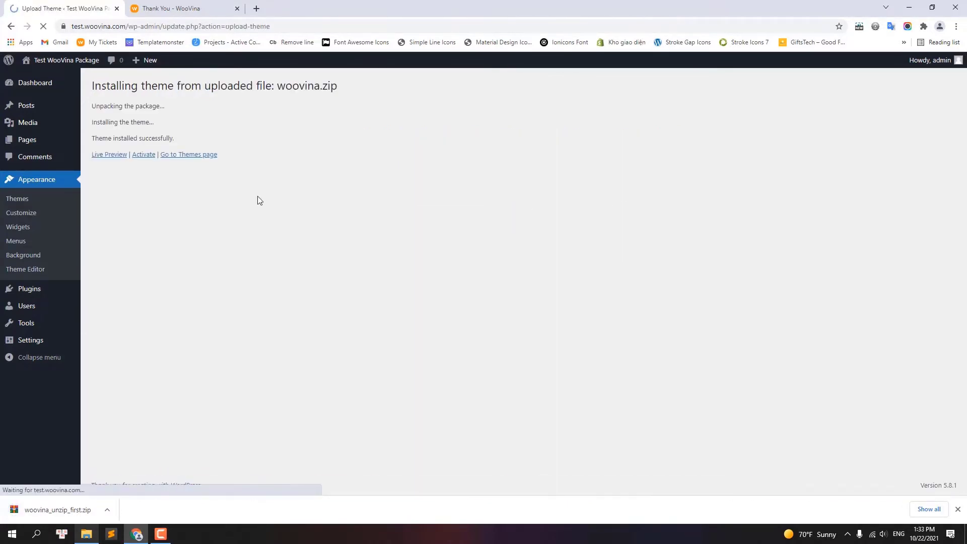
click(145, 155)
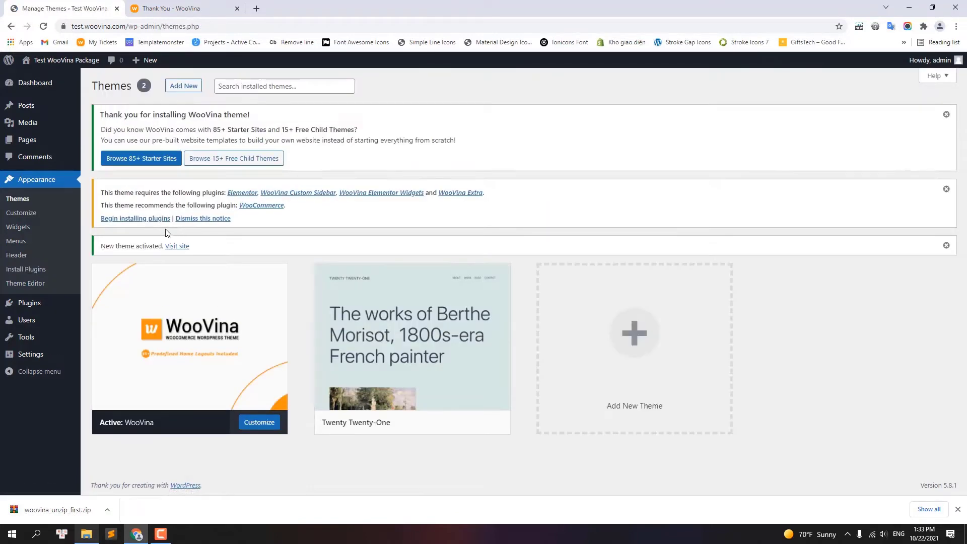
Step: Bulk install all the plugins required and recommended by the theme, from Elementor through WooCommerce
click(128, 220)
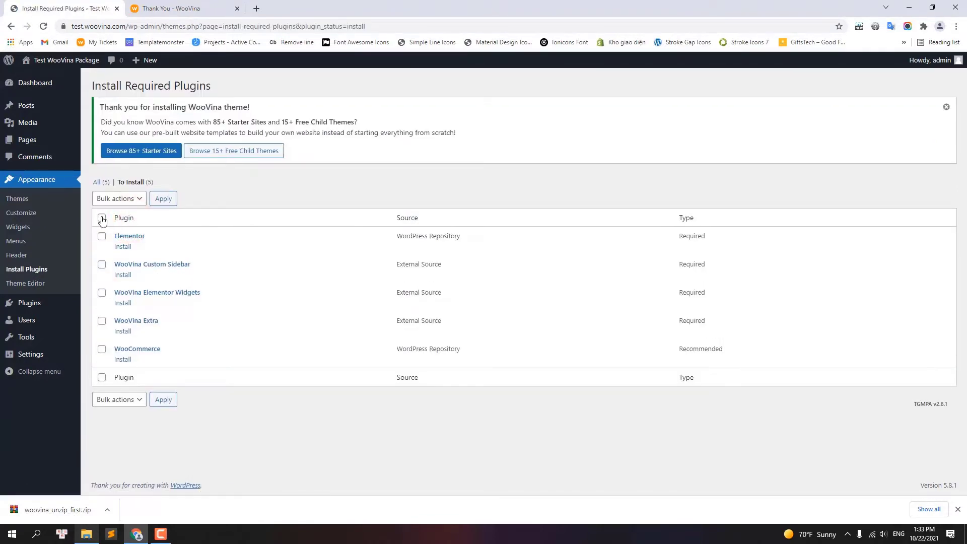
click(103, 219)
click(103, 200)
click(105, 221)
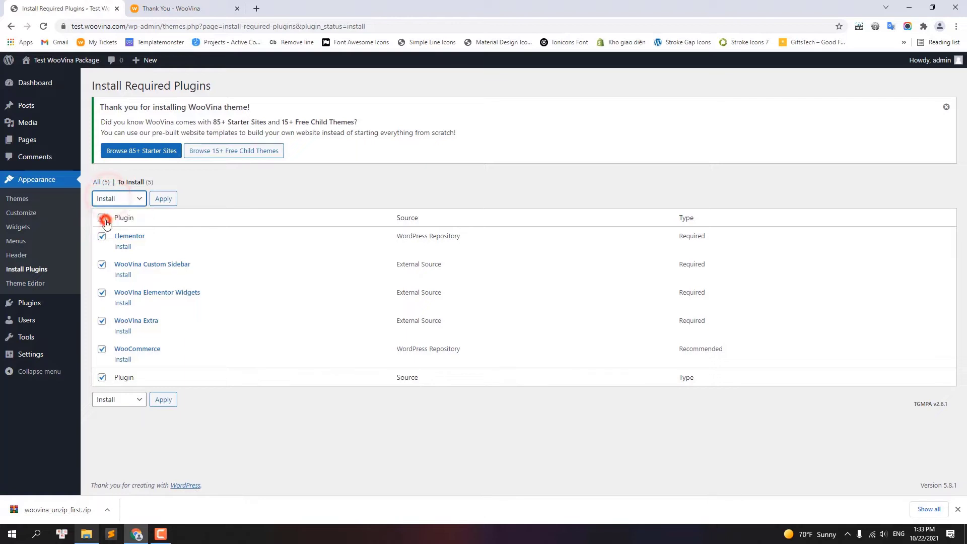
click(163, 198)
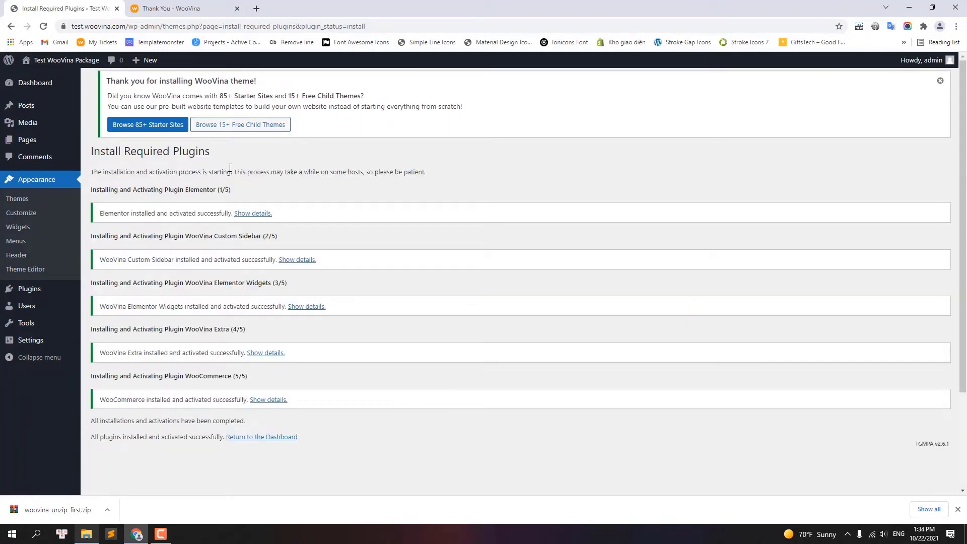
Step: Switch to the WooVina site and download woovina-javenist-package.zip from the account's downloads to the Desktop
click(172, 9)
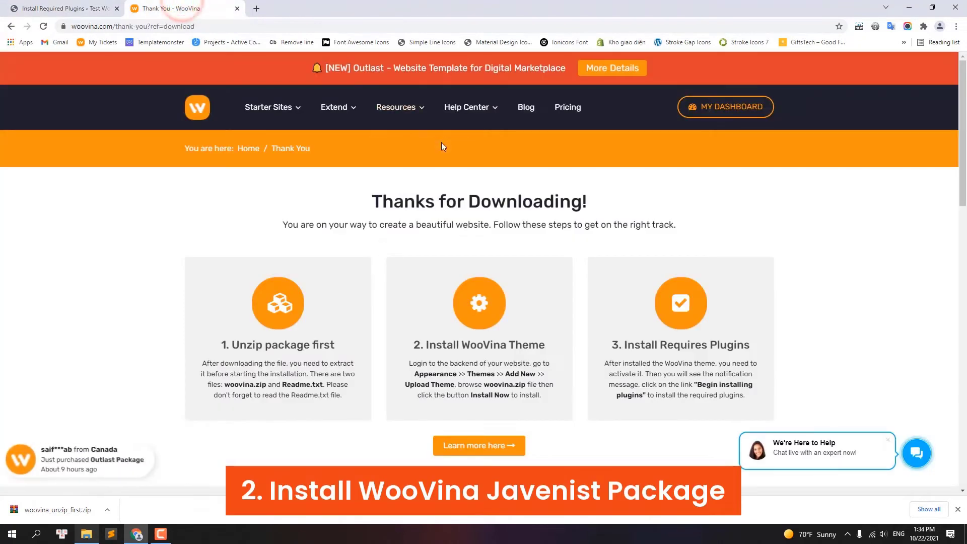
click(724, 109)
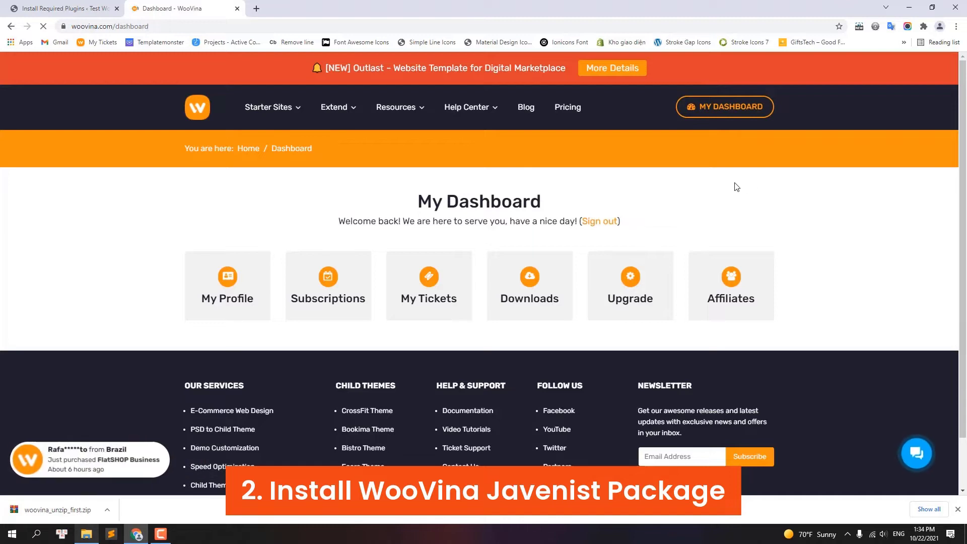
click(516, 296)
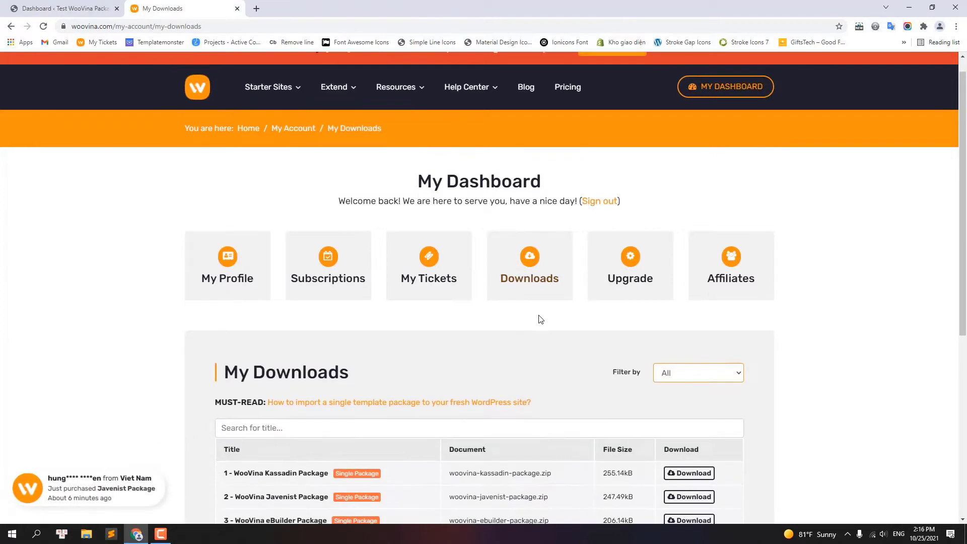
scroll(541, 319, down, 3)
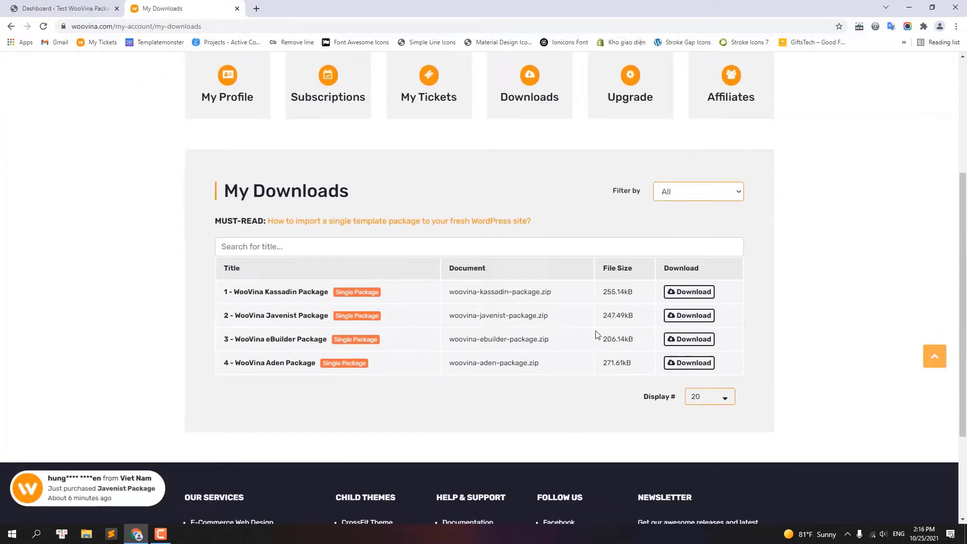
click(697, 318)
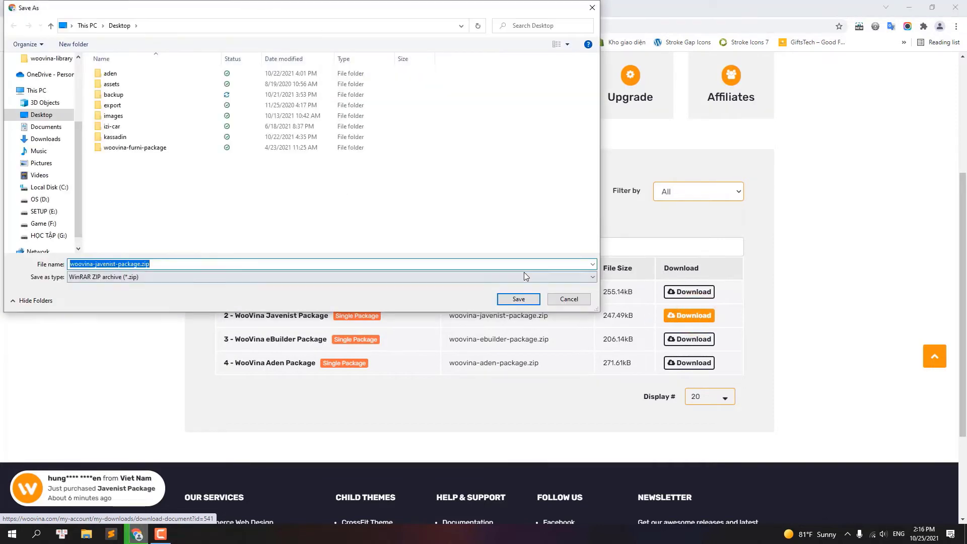
click(526, 299)
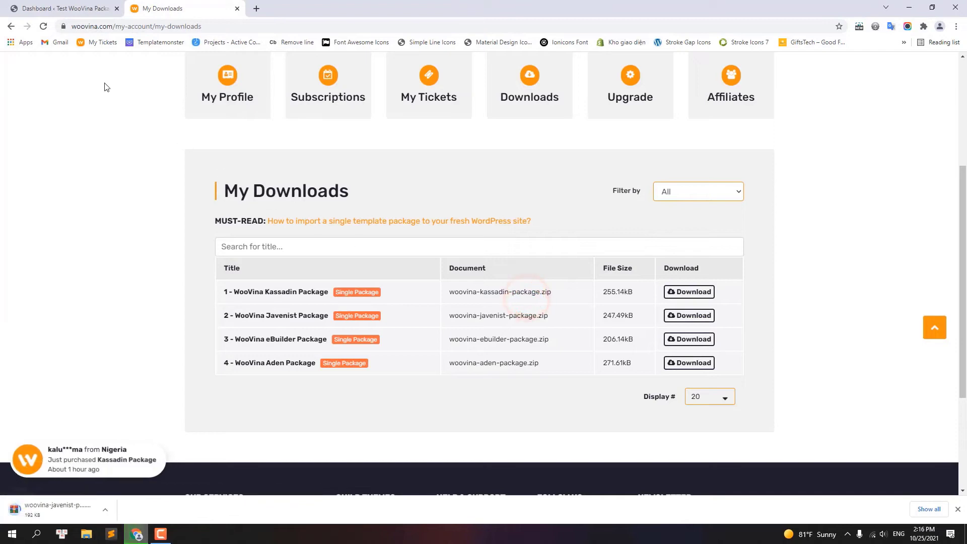
Step: Return to the WordPress admin, upload woovina-javenist-package.zip as a new plugin, install it and activate it
click(58, 4)
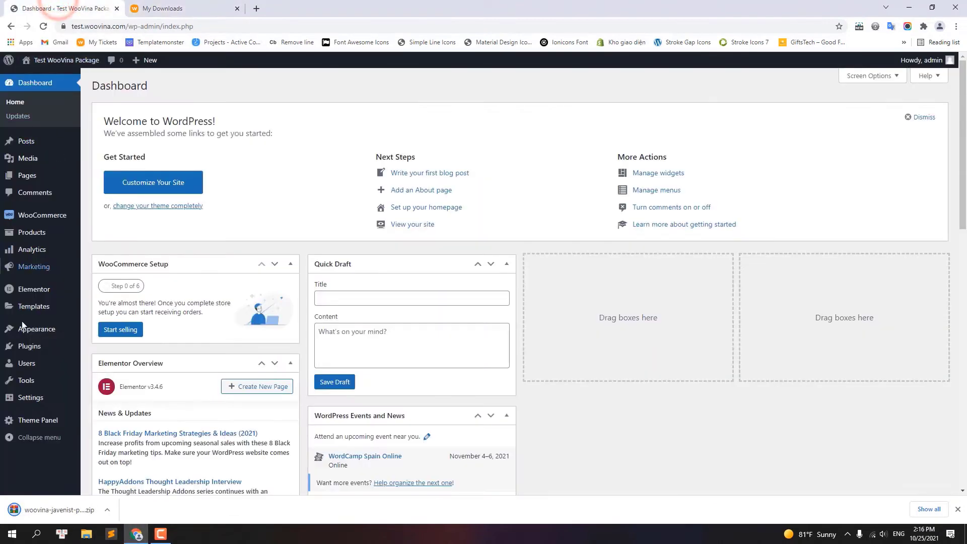
mouse_move(31, 347)
click(101, 366)
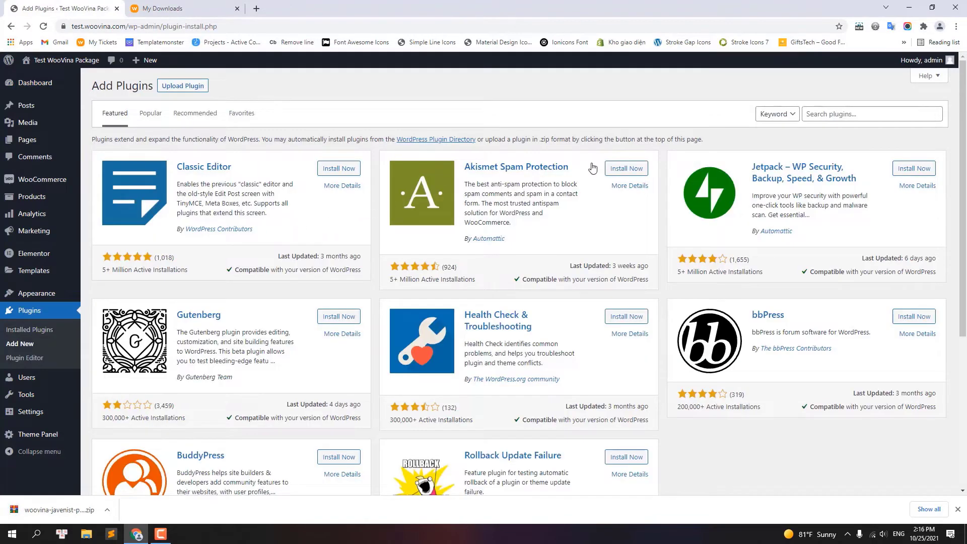
click(187, 85)
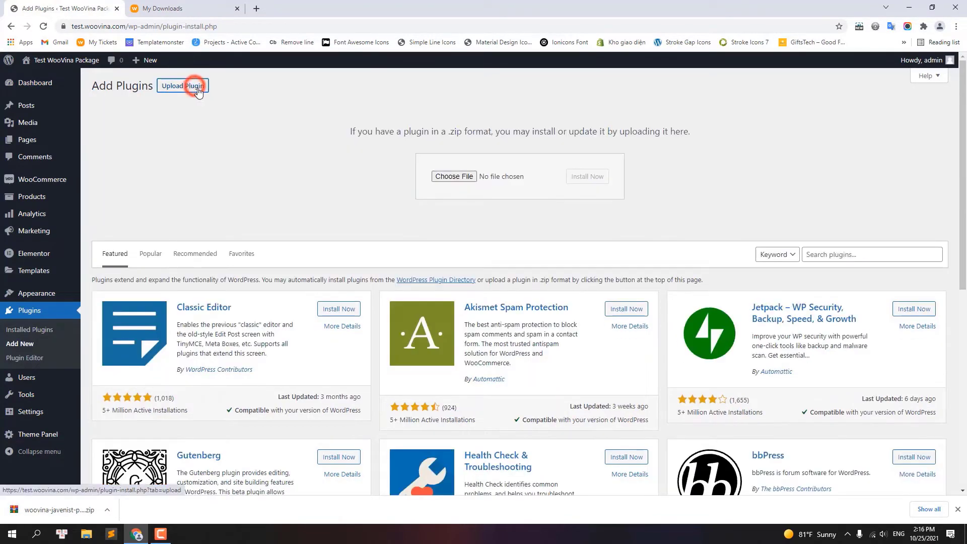
click(468, 176)
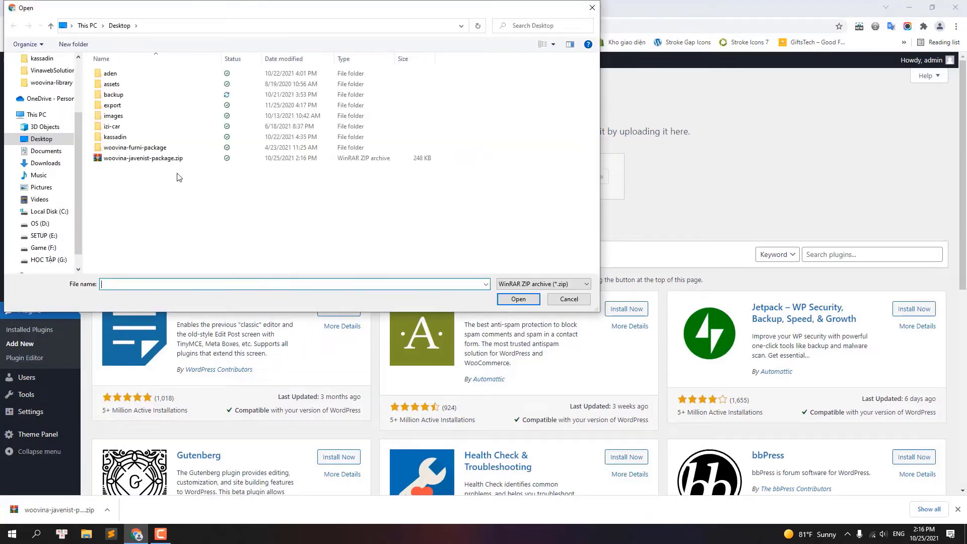
click(155, 159)
click(518, 299)
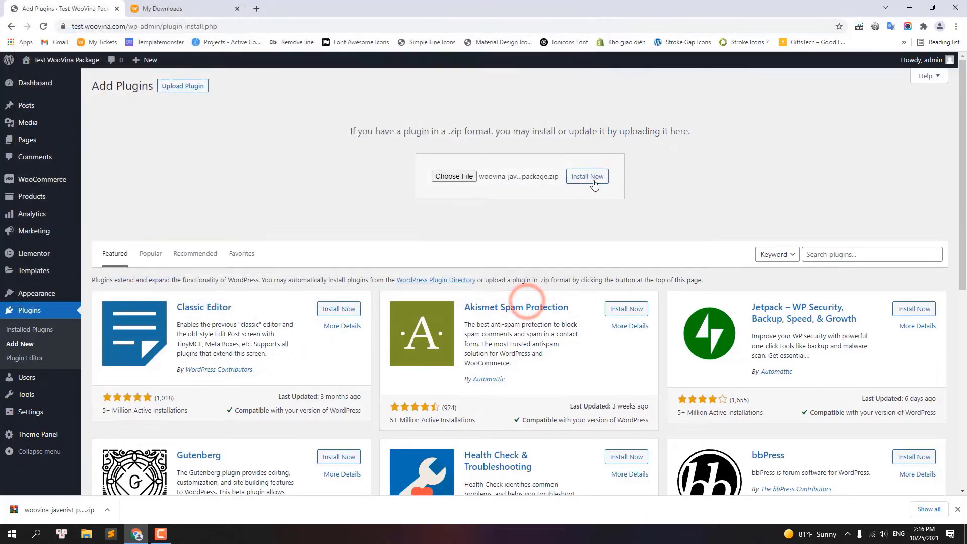
click(593, 178)
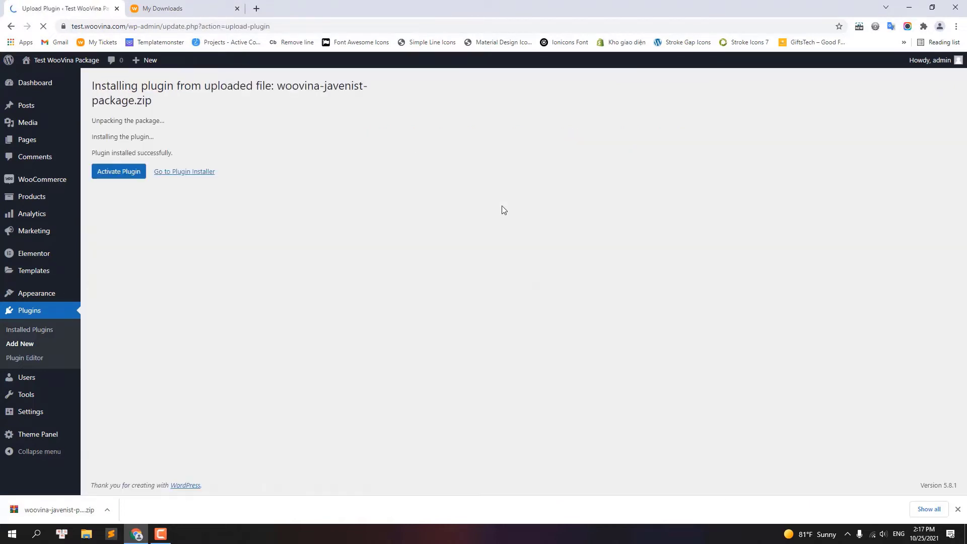
click(113, 172)
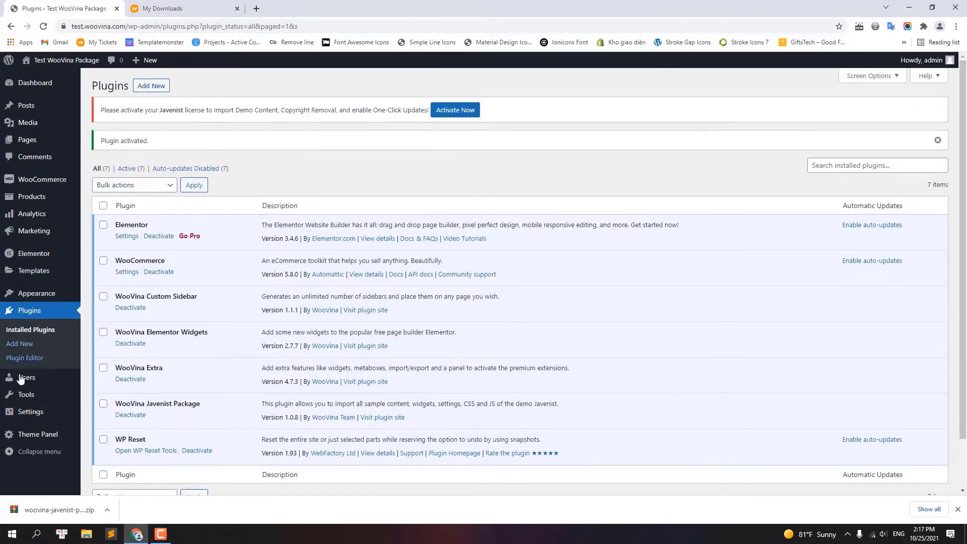
Step: Open the theme license settings, then copy the Javenist Package license key from the WooVina account's subscription history
mouse_move(38, 435)
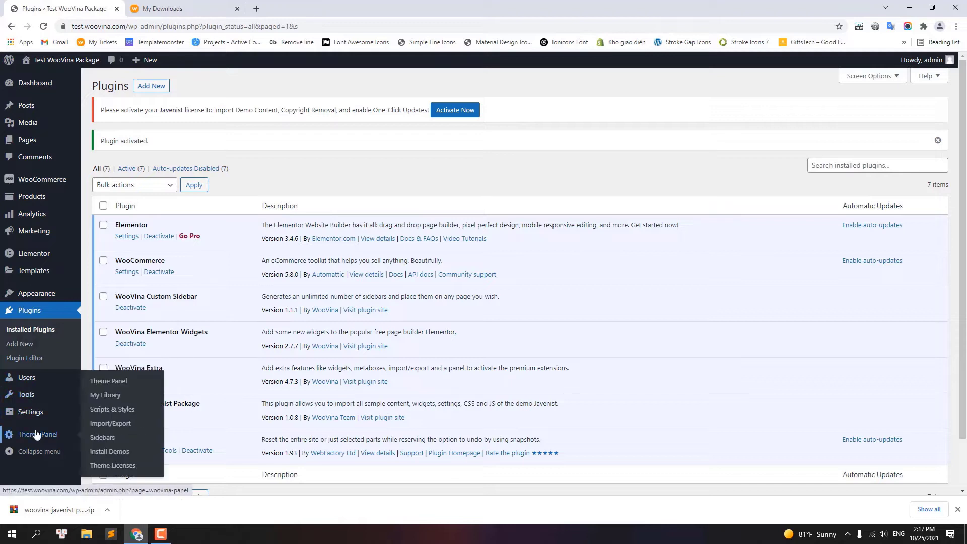
click(103, 465)
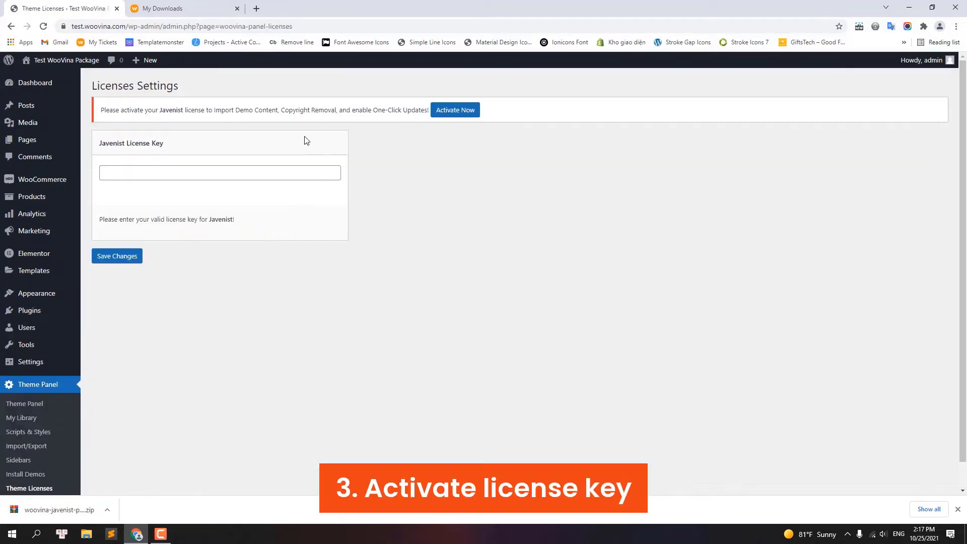
click(174, 8)
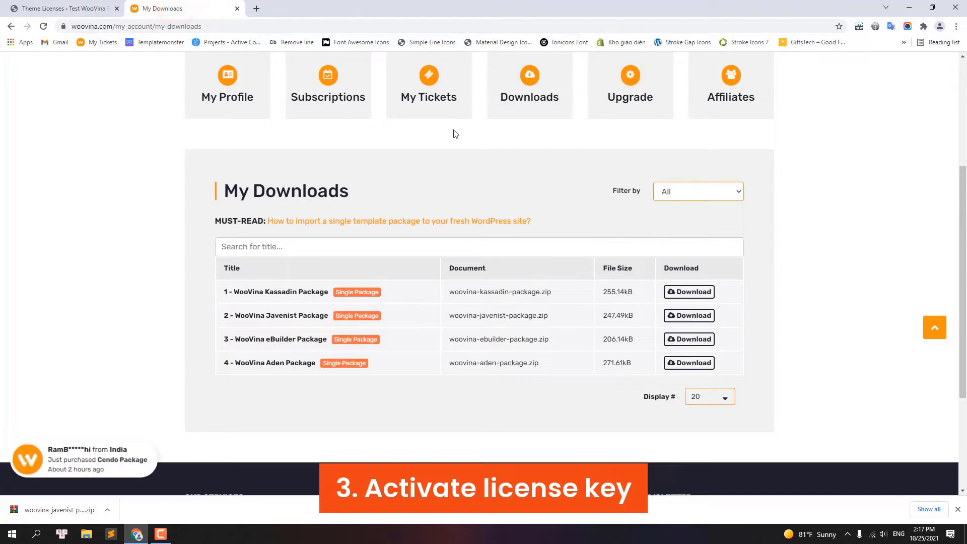
click(327, 101)
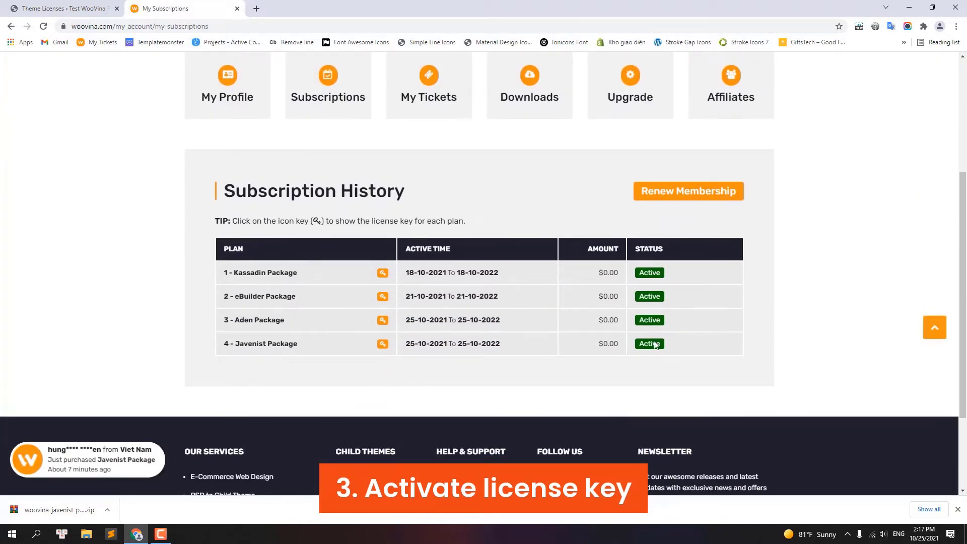
click(384, 346)
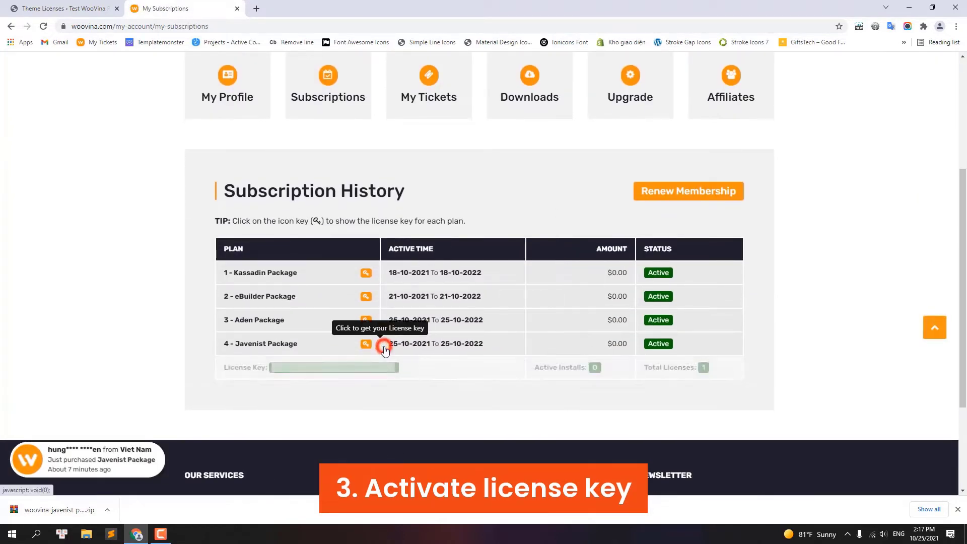
drag(395, 367, 272, 369)
right_click(272, 369)
click(296, 377)
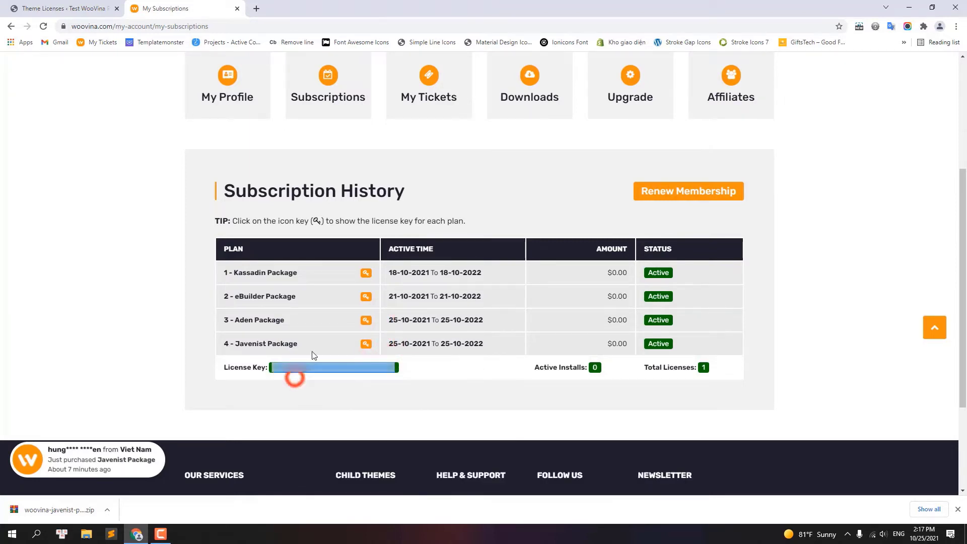
Step: Paste the license key into the Javenist License Key field in WordPress and save the changes
click(63, 7)
right_click(180, 181)
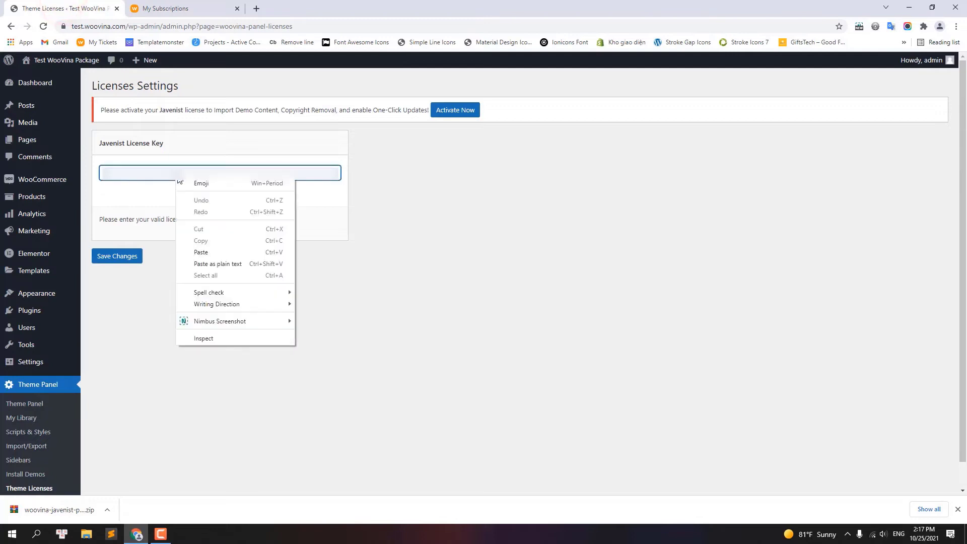
click(202, 252)
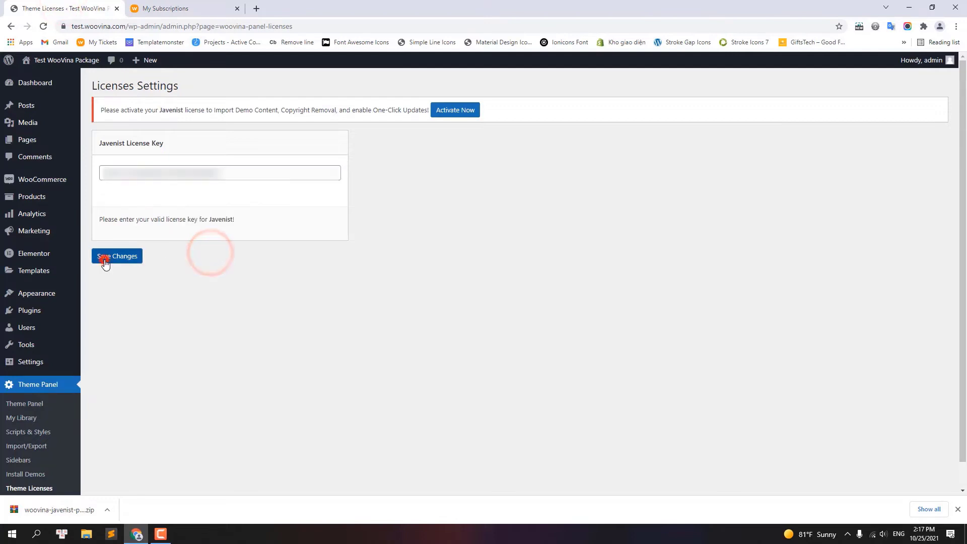
click(105, 259)
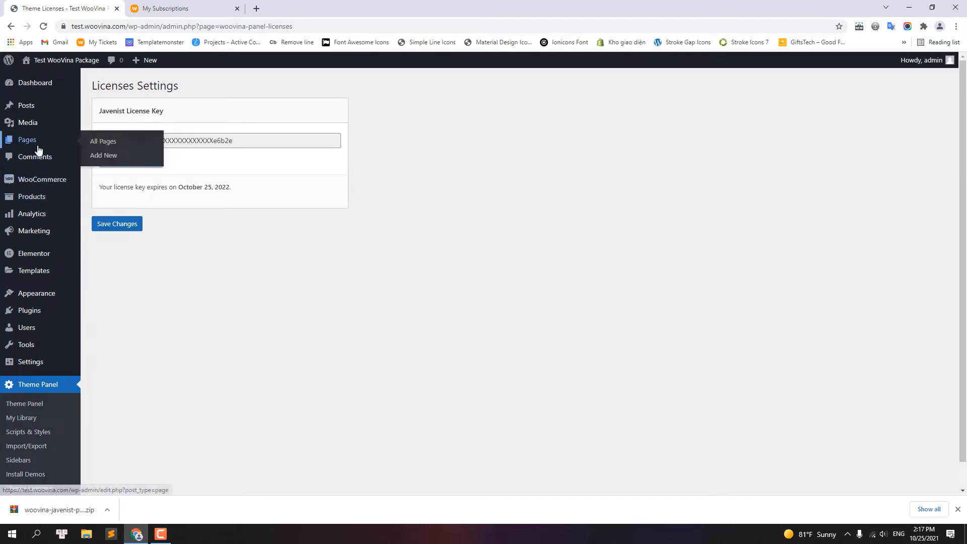
Step: Open the site's list of pages, select all the default pages and move them to the trash
click(38, 147)
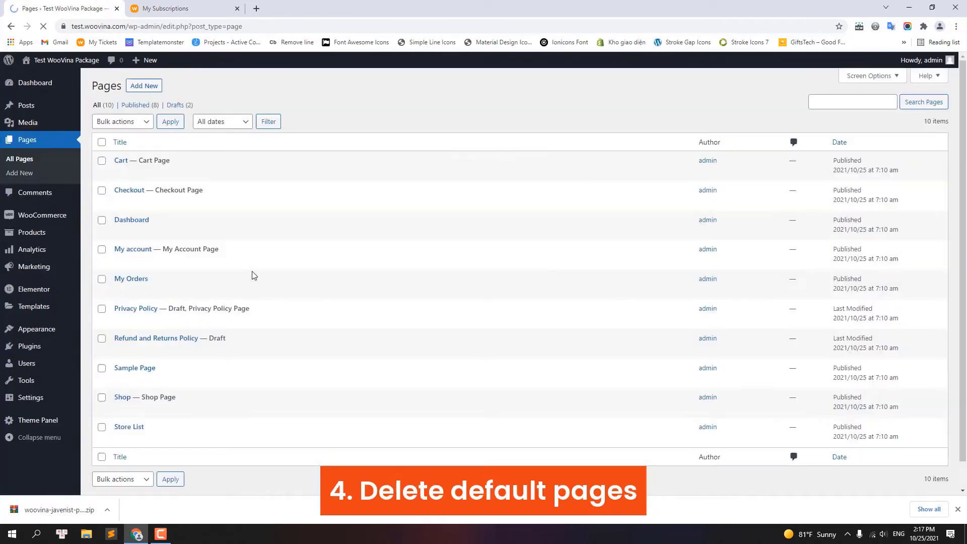
click(102, 142)
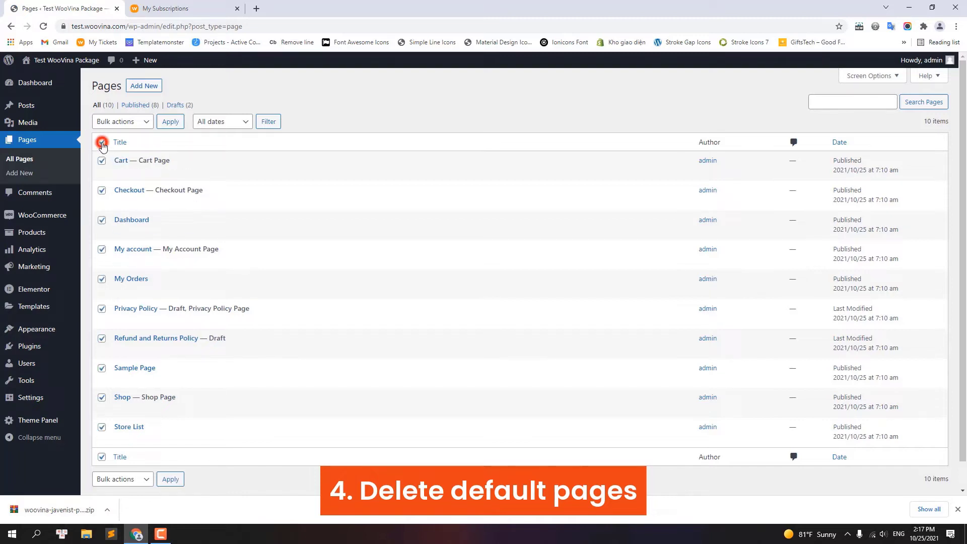
click(135, 123)
click(118, 155)
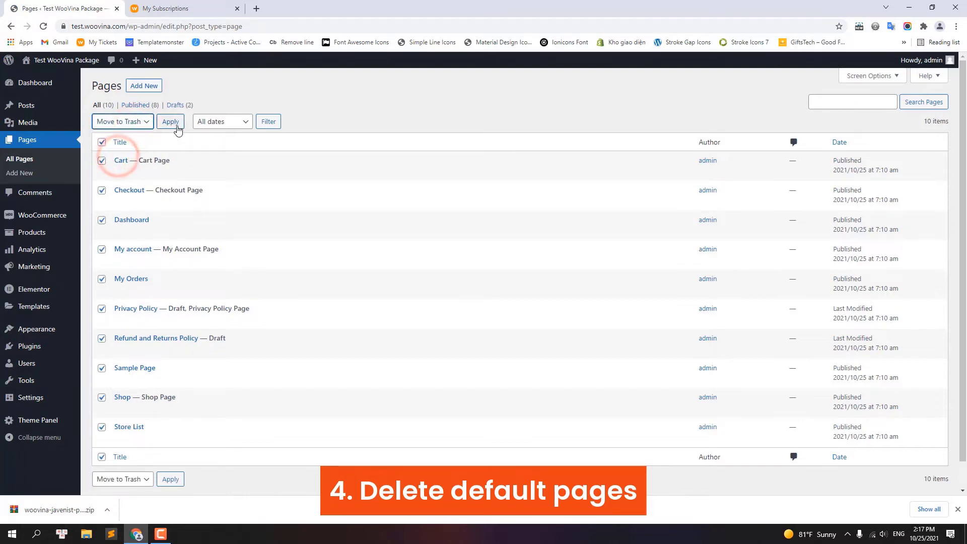
click(171, 122)
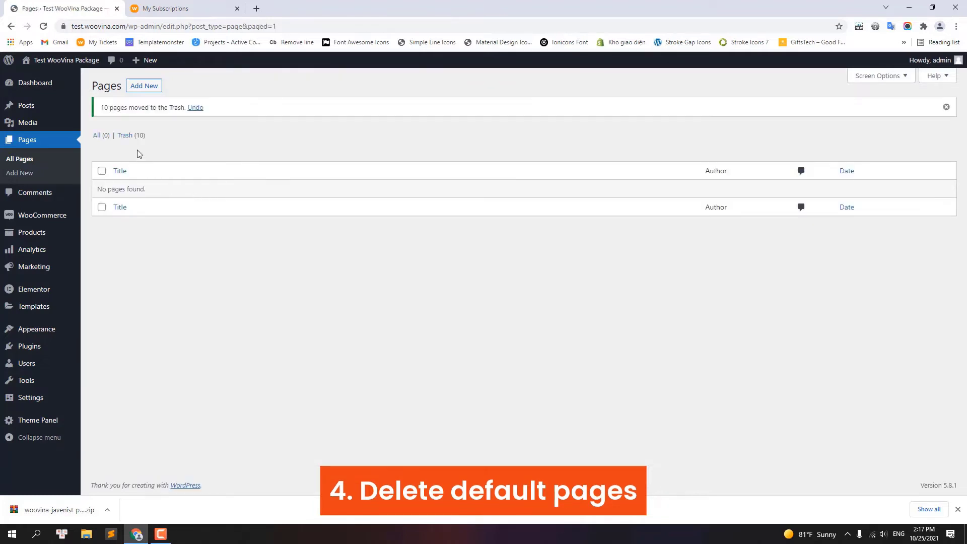
Step: Open the pages trash, select every trashed page and delete them all permanently
click(126, 135)
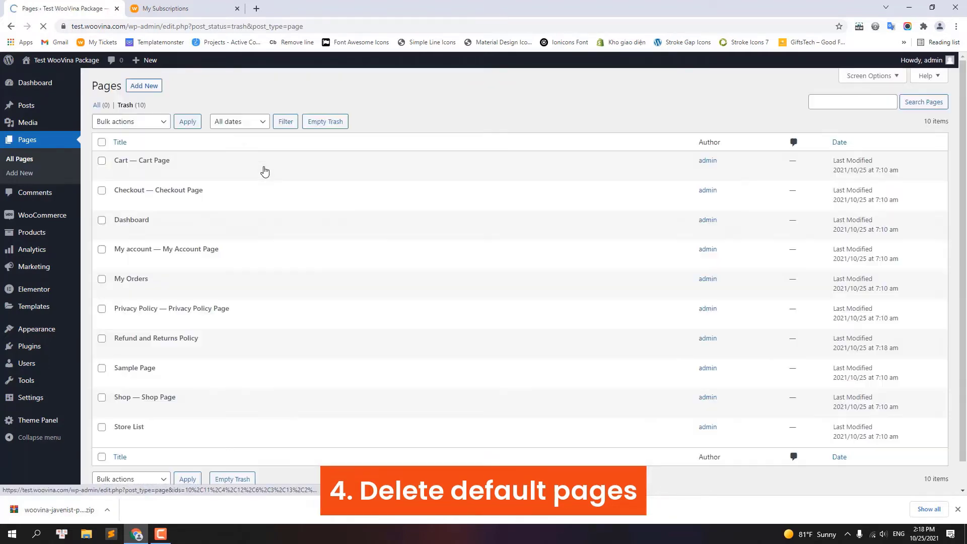
click(101, 143)
click(124, 122)
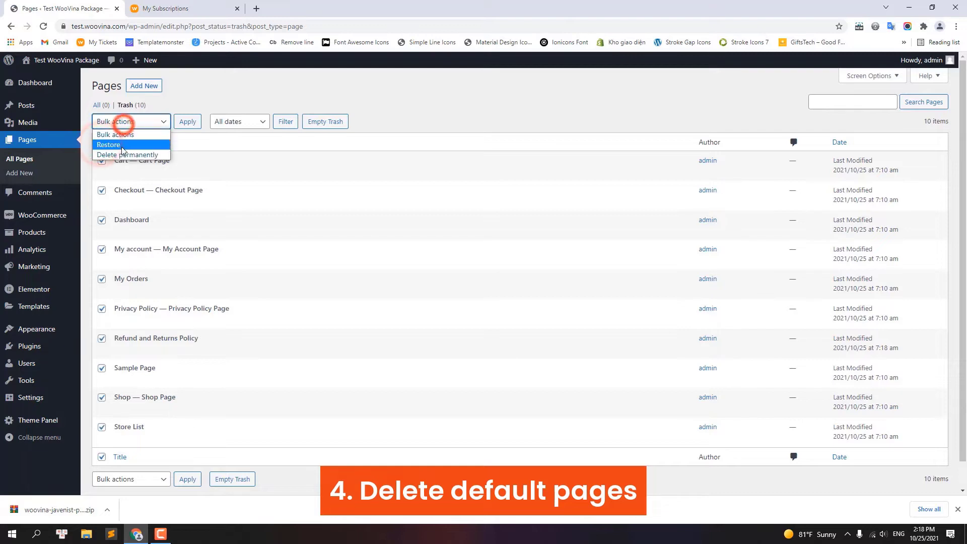
click(124, 154)
click(188, 123)
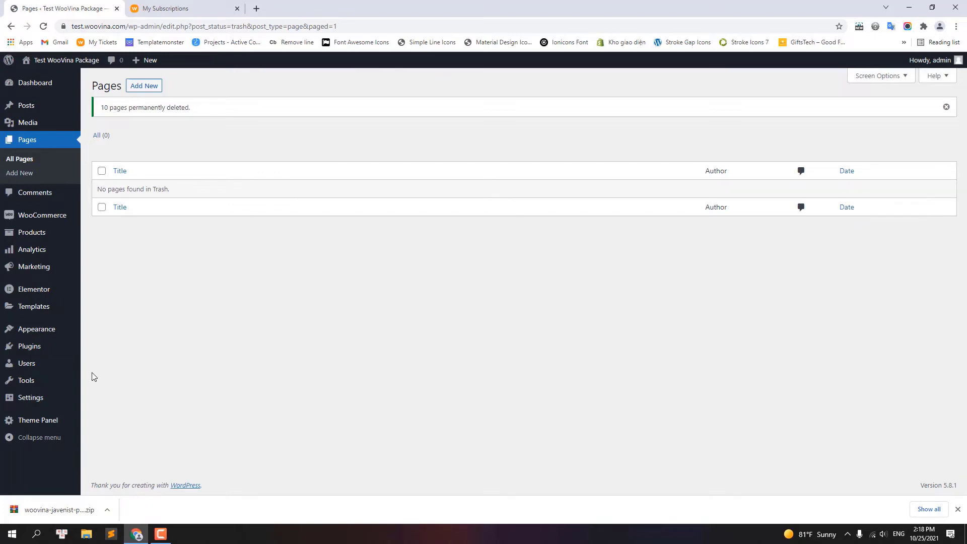
Step: Open the Javenist demo import and install WPForms and WooVina Variation Swatches, Product Sharing, Popup Login and Woo Popup one at a time
mouse_move(42, 421)
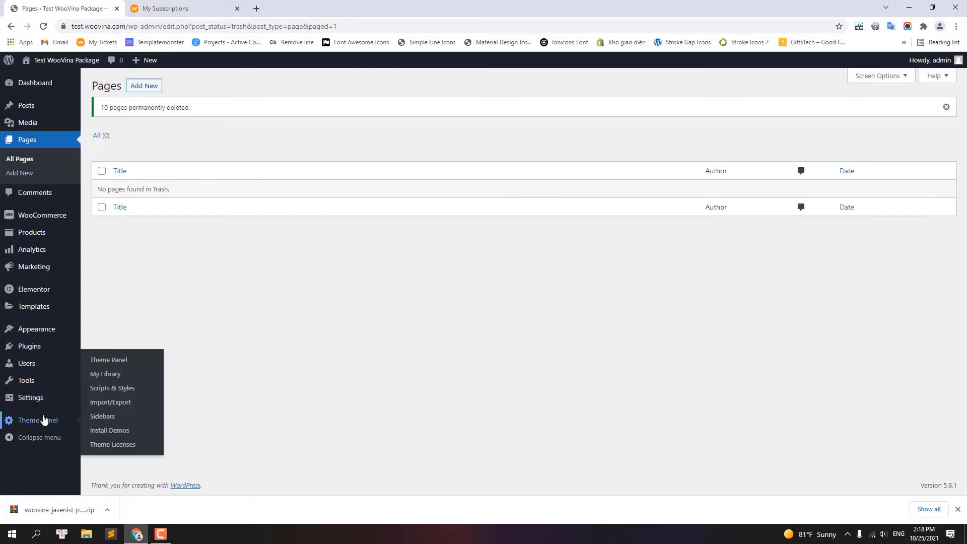
click(120, 432)
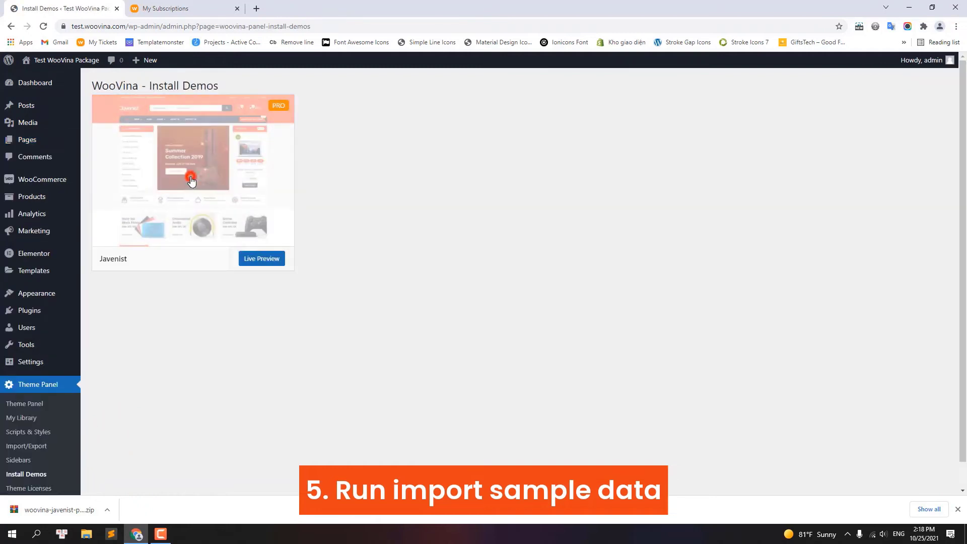
click(192, 180)
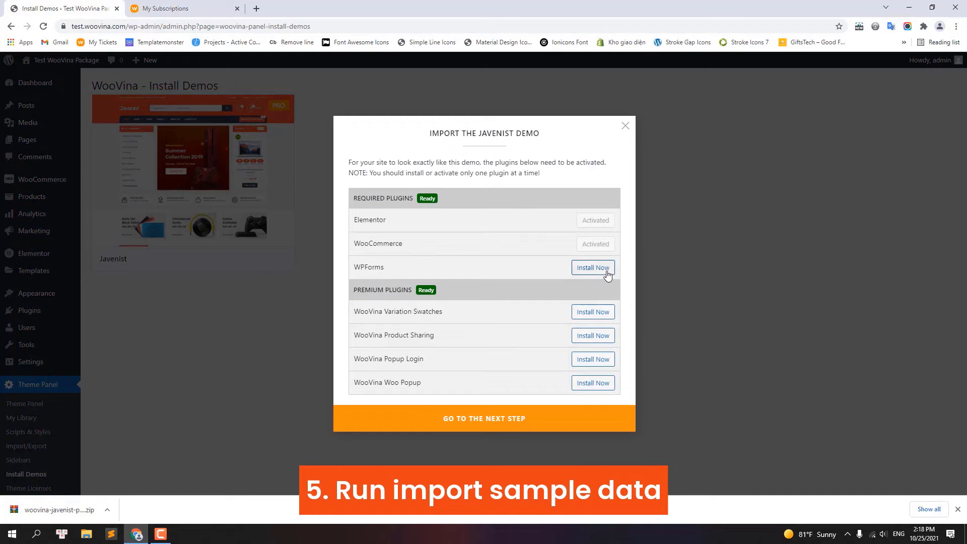
click(607, 271)
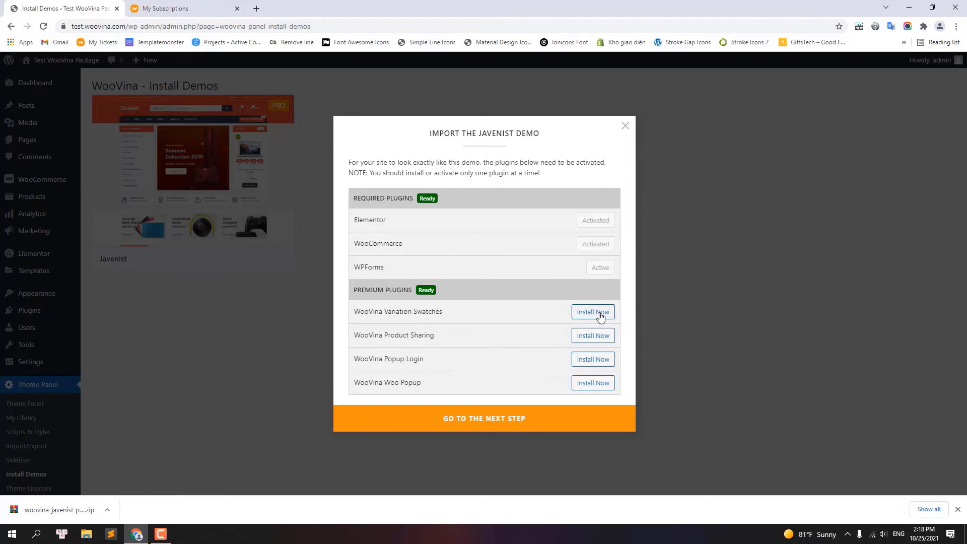
click(600, 316)
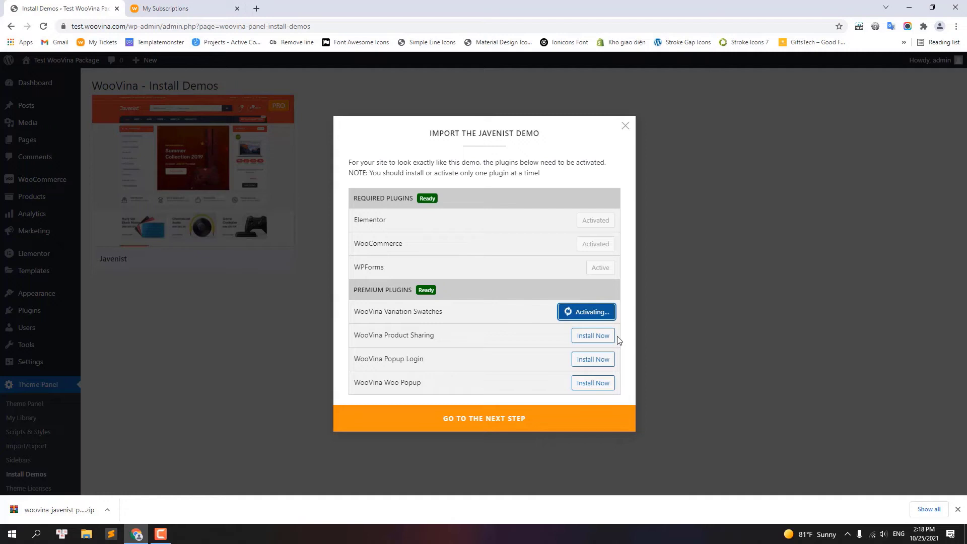
click(603, 337)
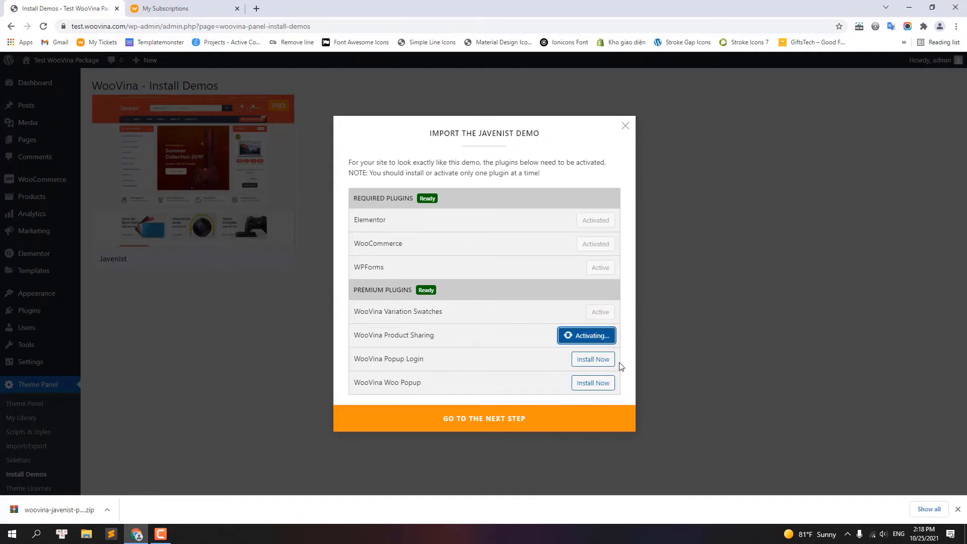
click(592, 359)
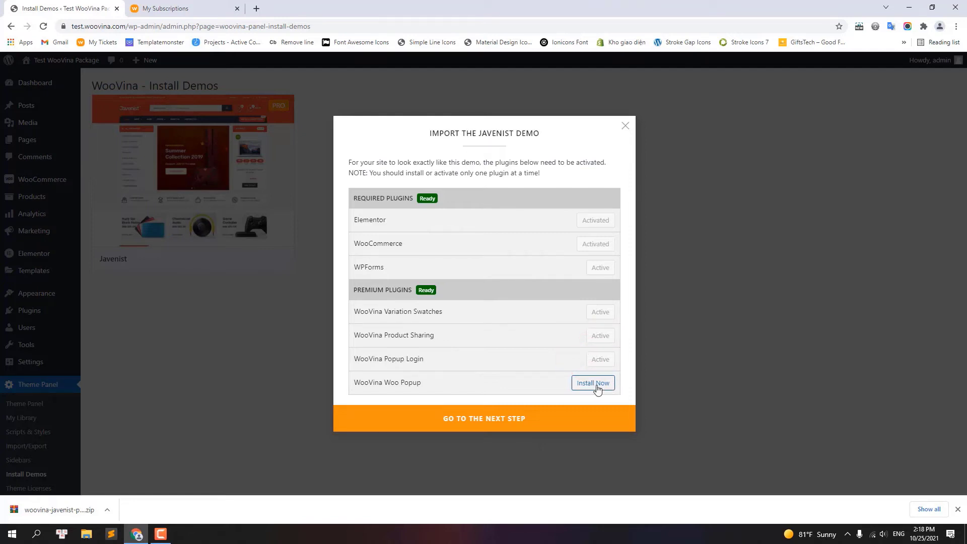
click(594, 384)
Step: Install the Javenist demo with its XML data, customizer settings, widgets and contact form, and open Elementor's URL replacement page
click(510, 418)
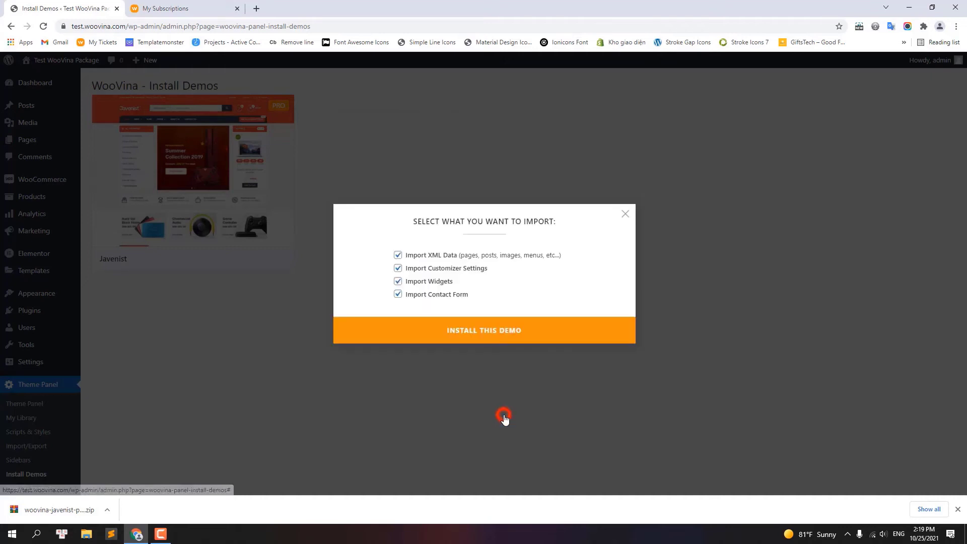
click(469, 333)
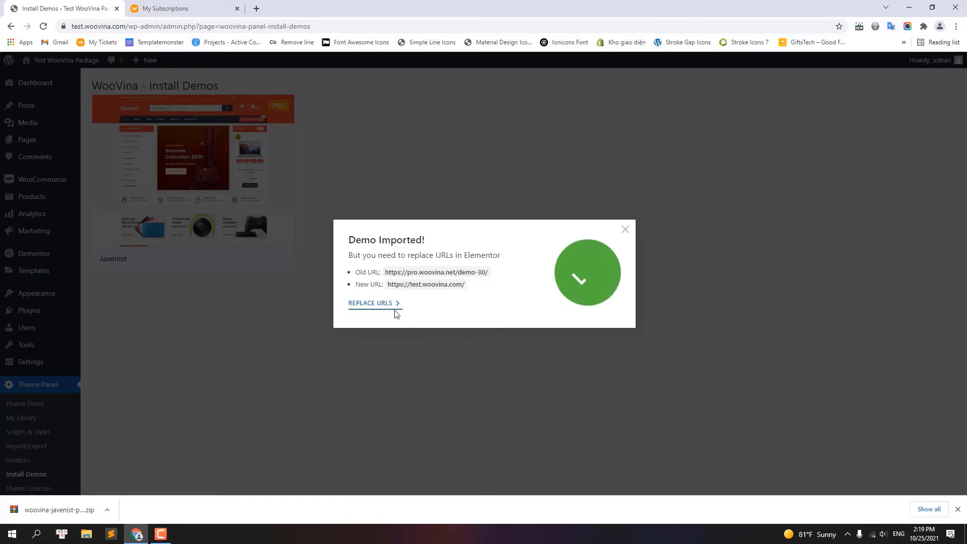
click(381, 305)
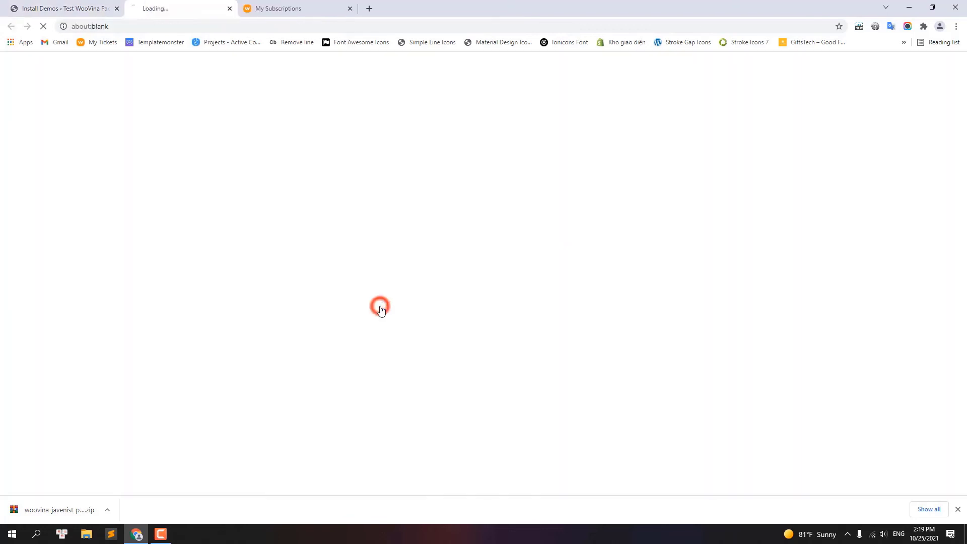
click(101, 12)
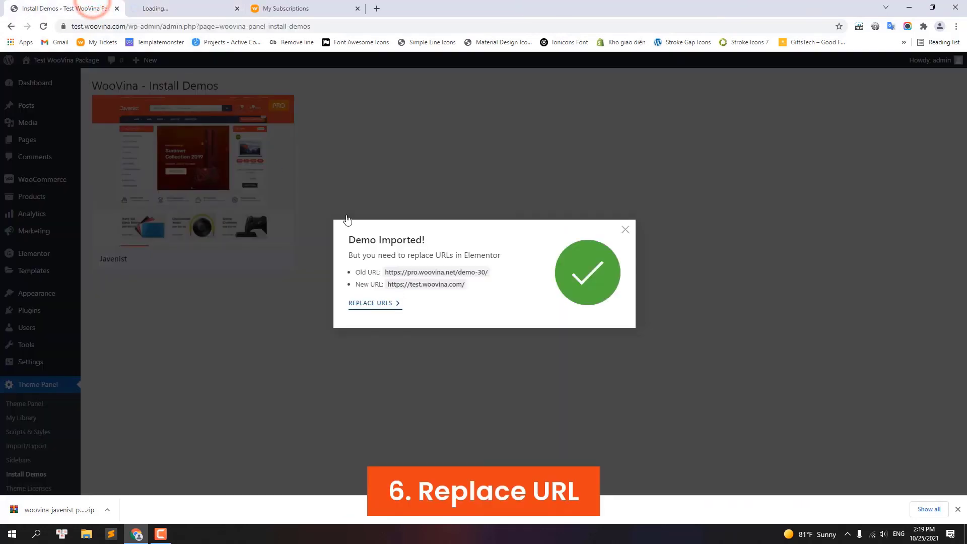
drag(386, 273, 486, 273)
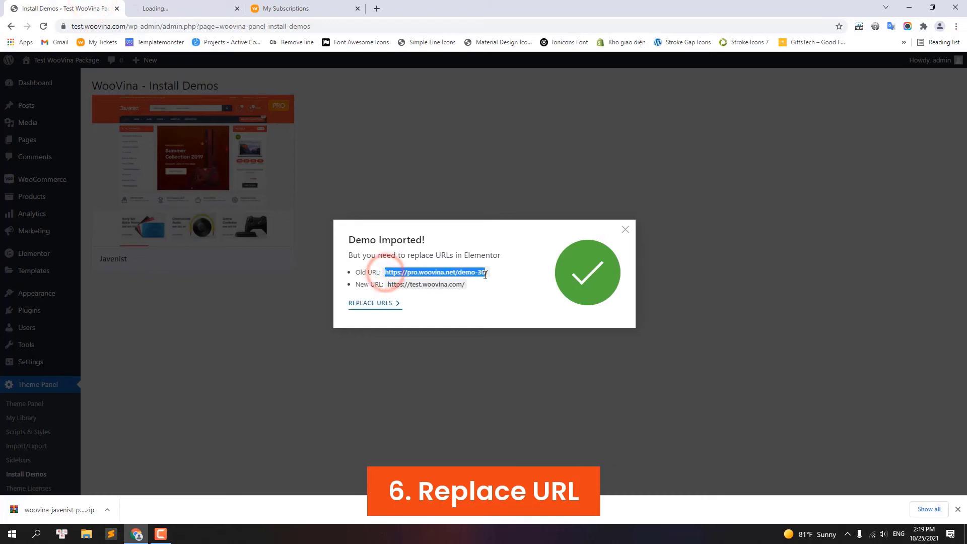
right_click(468, 272)
click(479, 278)
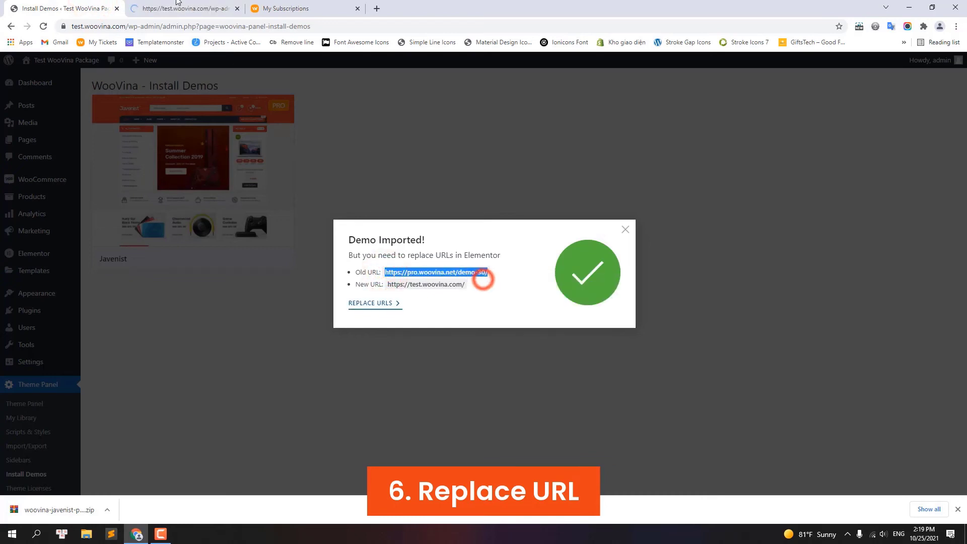
click(135, 7)
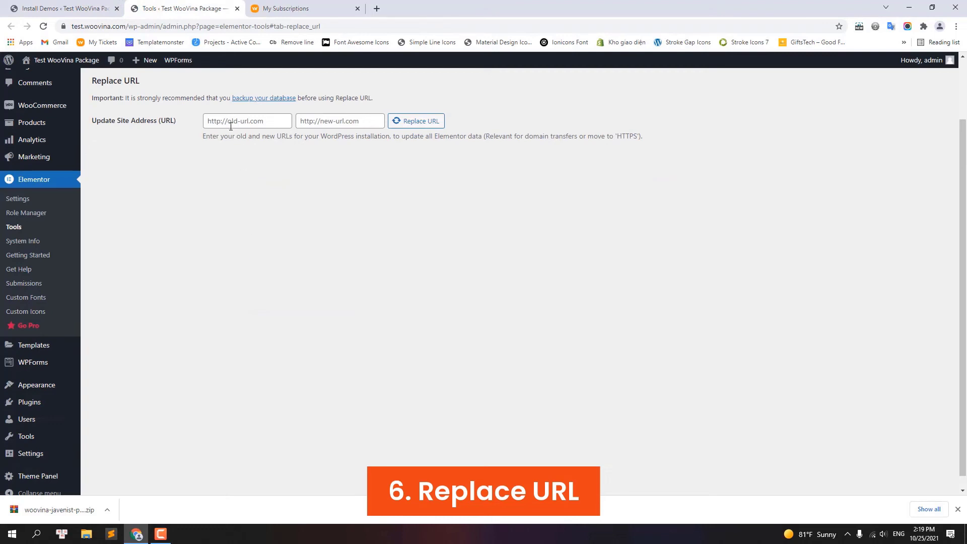
right_click(227, 121)
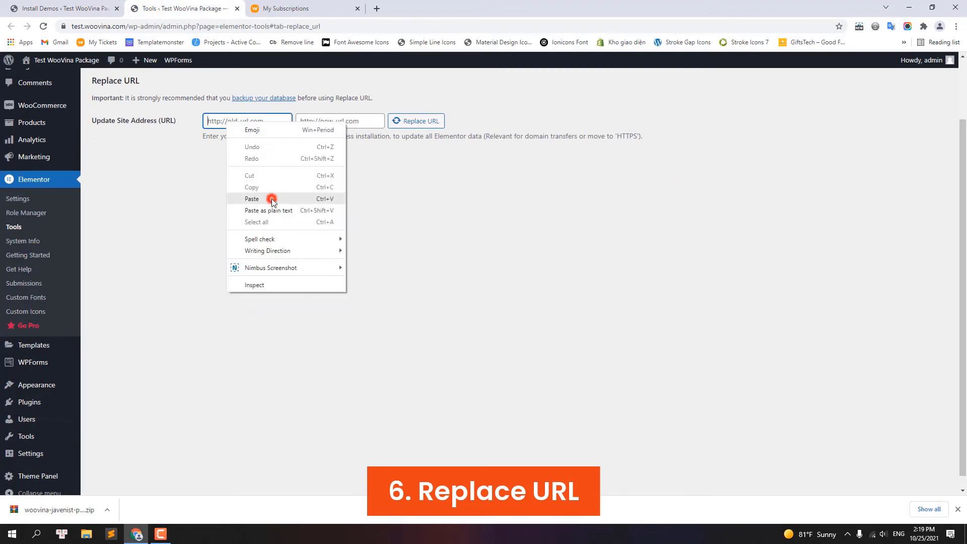
click(252, 198)
click(61, 8)
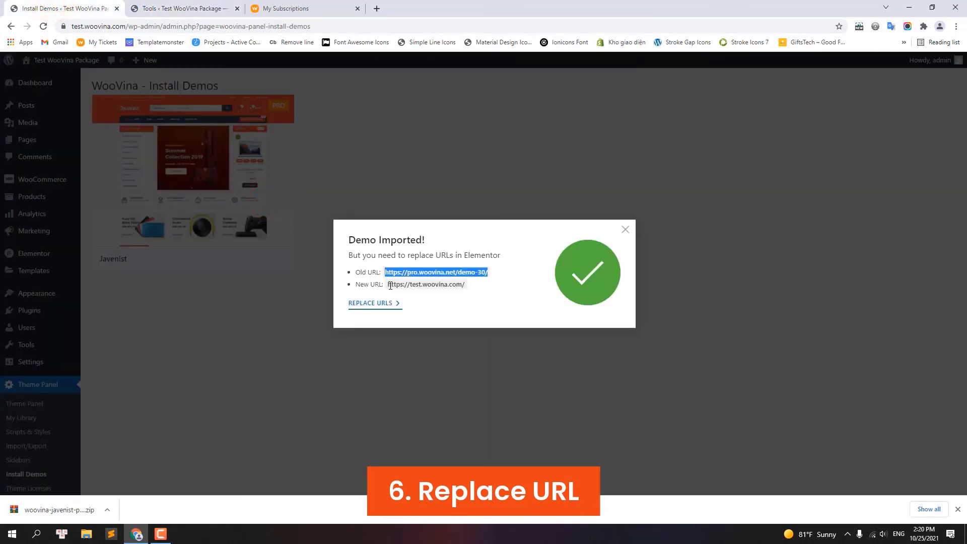
drag(388, 284, 465, 284)
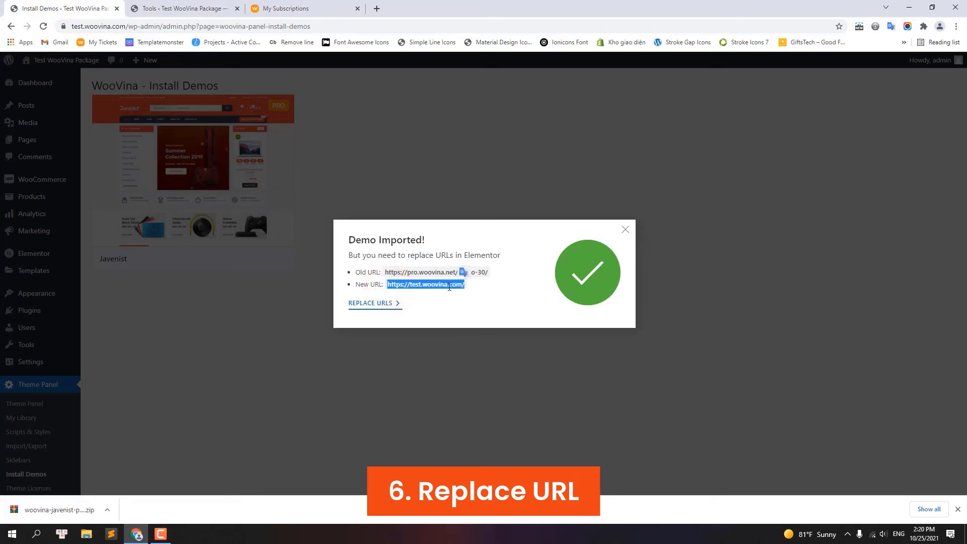
right_click(449, 286)
click(474, 294)
click(174, 8)
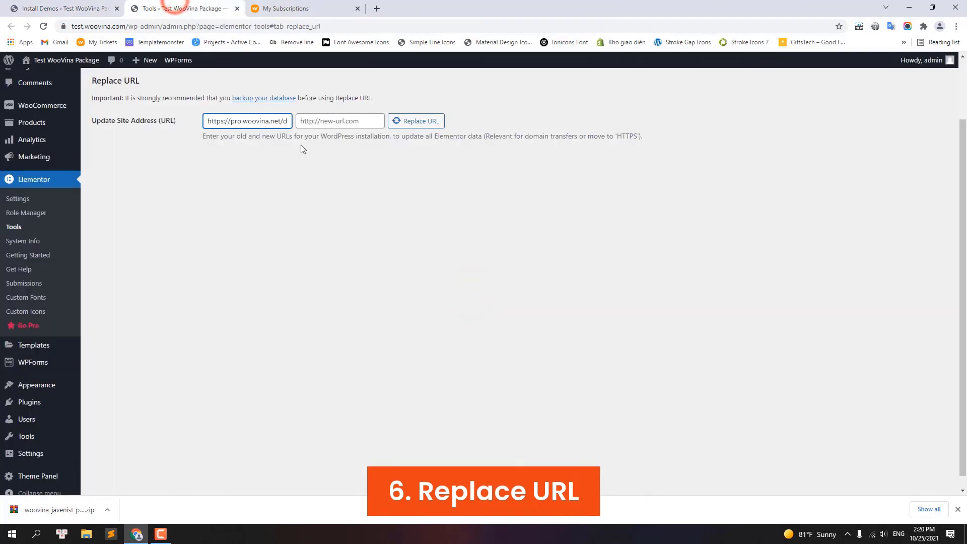
click(328, 121)
right_click(328, 121)
click(365, 198)
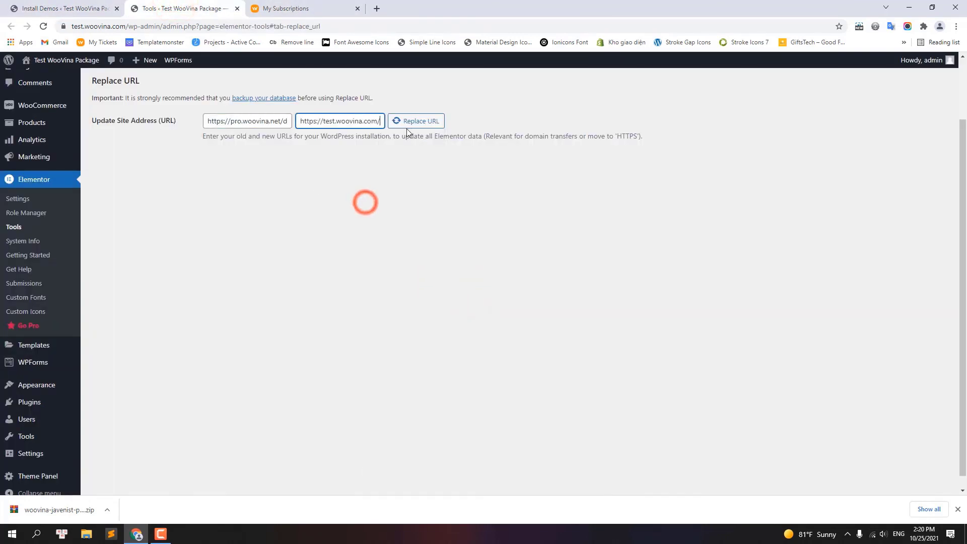
click(410, 121)
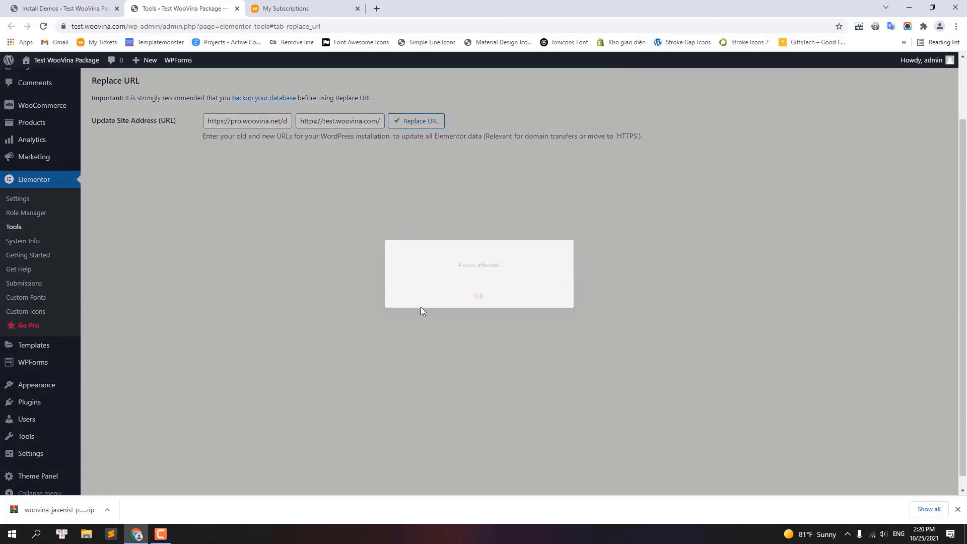
click(456, 297)
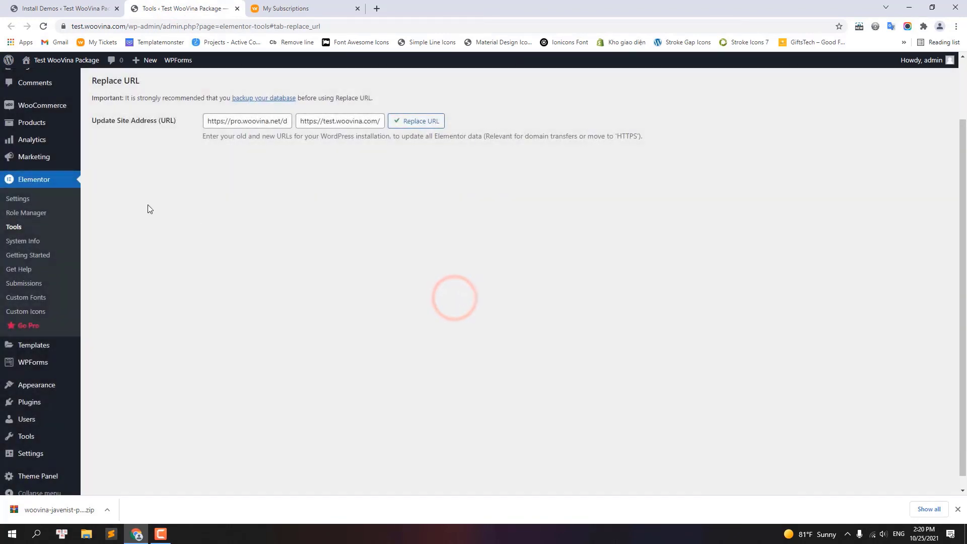
Step: Visit the site's front end and review the imported Javenist home page from header to footer, returning to its beginning
click(61, 61)
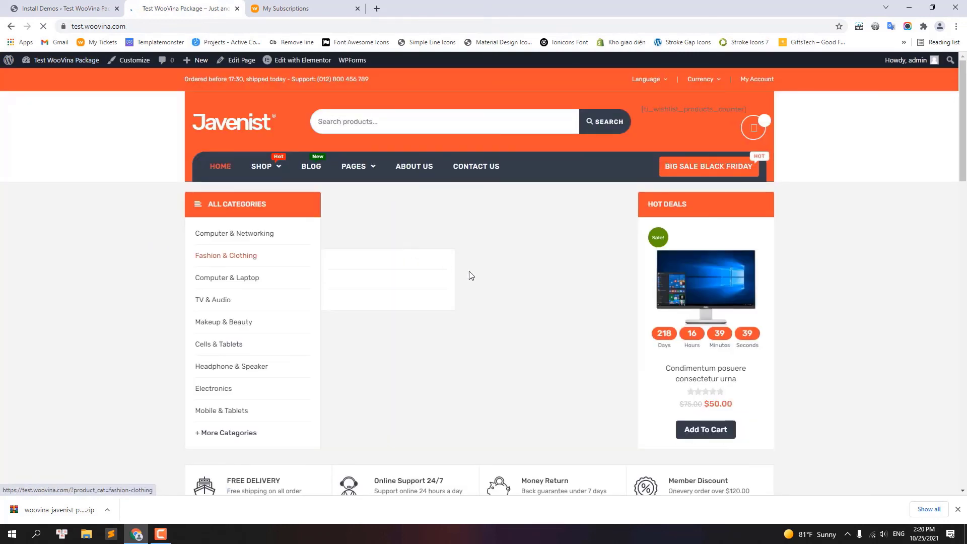
scroll(849, 244, down, 6)
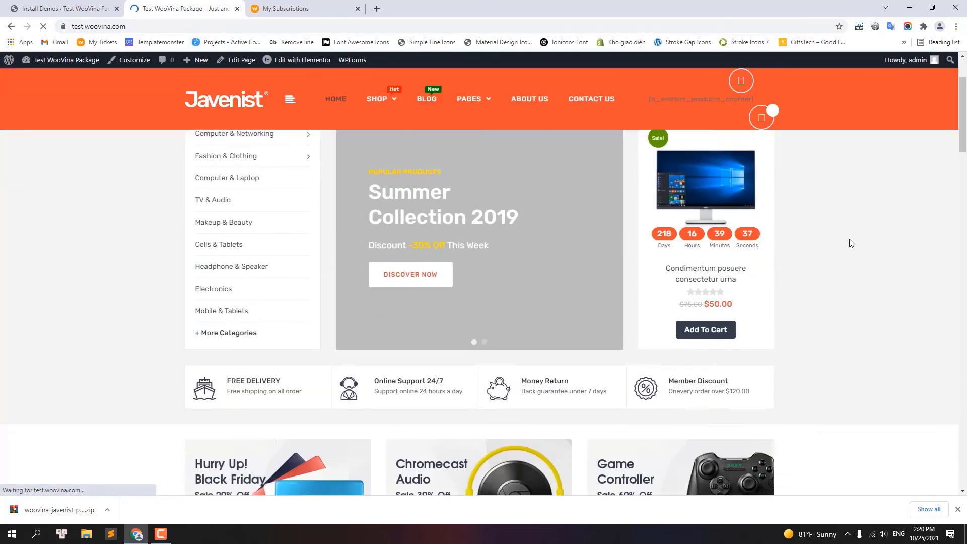
scroll(851, 244, down, 3)
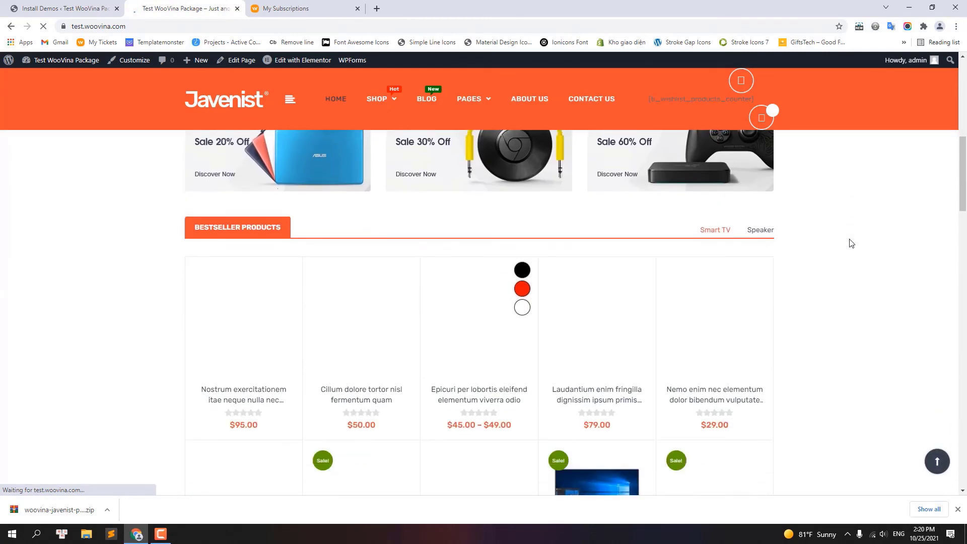
scroll(847, 251, down, 15)
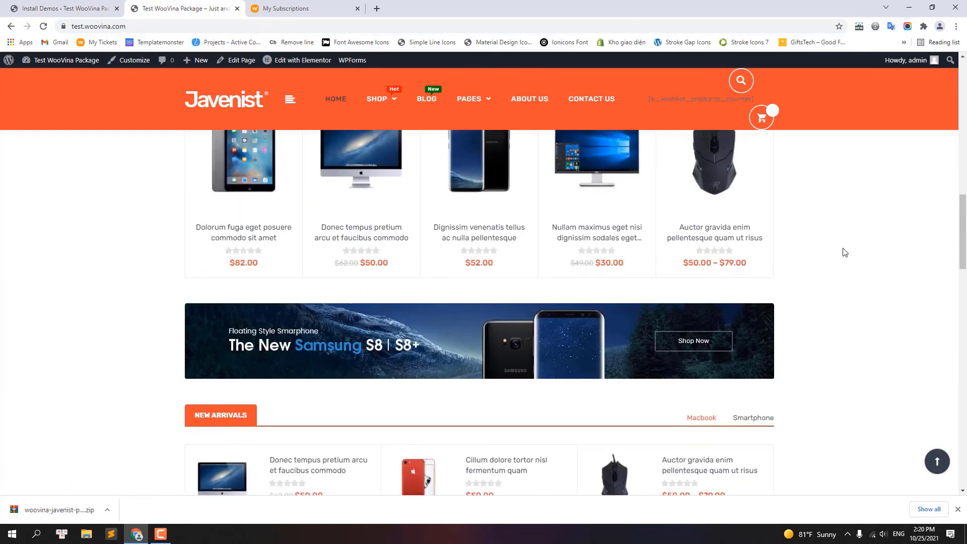
scroll(845, 252, down, 10)
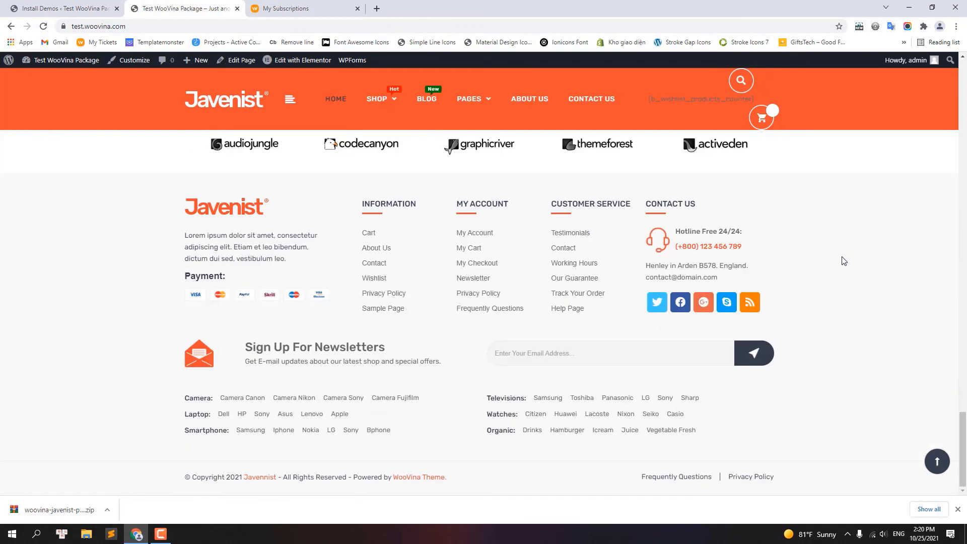
drag(963, 419, 966, 80)
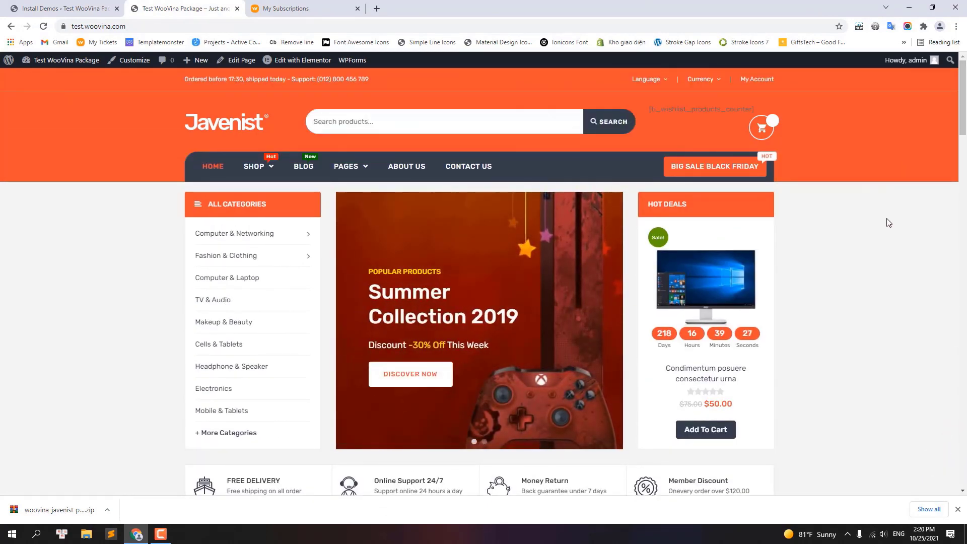